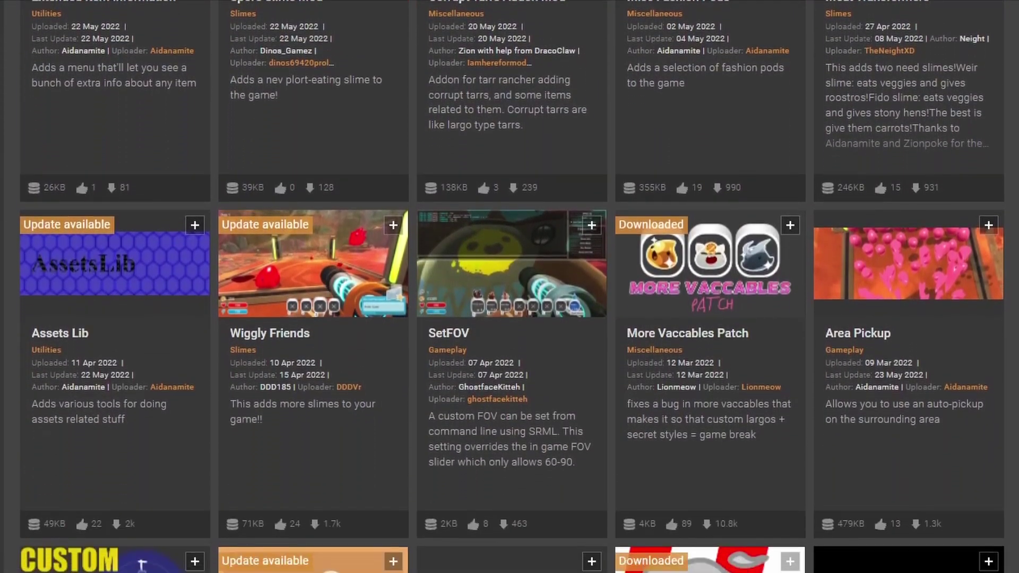
pyautogui.scroll(-8, 510, 287)
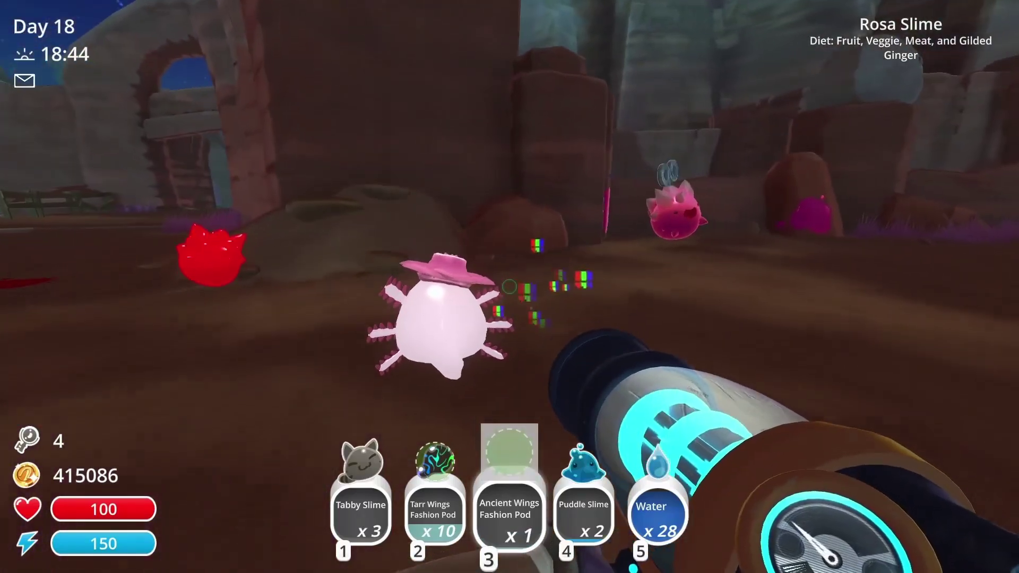
# Fire the last fashion pod at the slimes, then dismiss the save-could-not-load message
pyautogui.click(509, 287)
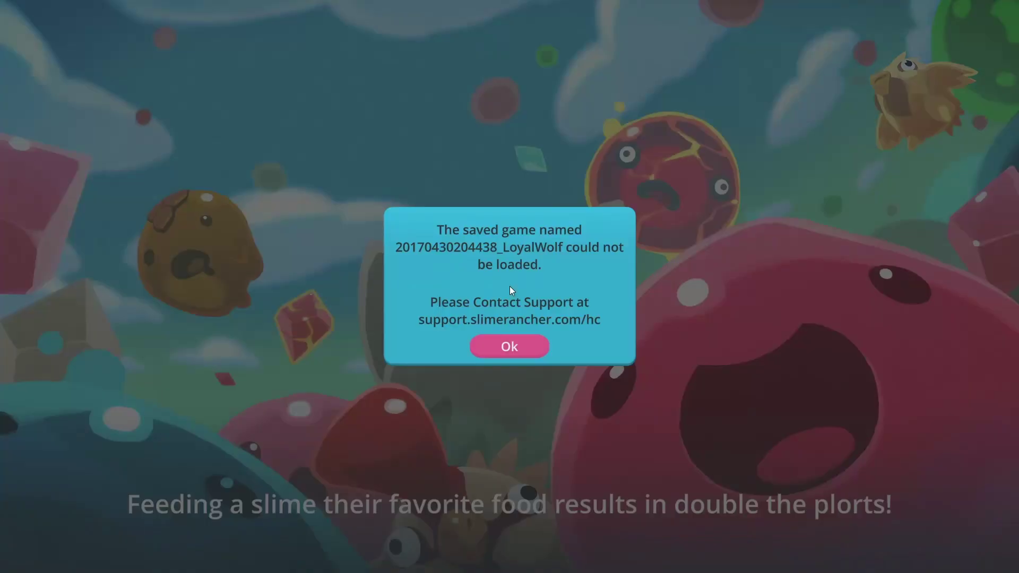
pyautogui.click(504, 346)
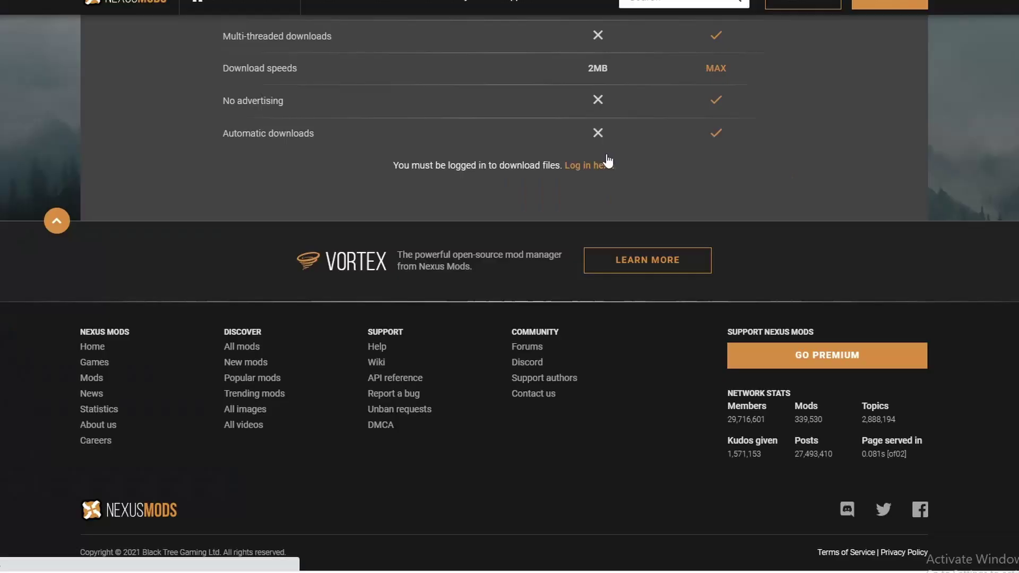
# Log into Nexus Mods and close the terms update to land on the SRML mod page
pyautogui.click(609, 163)
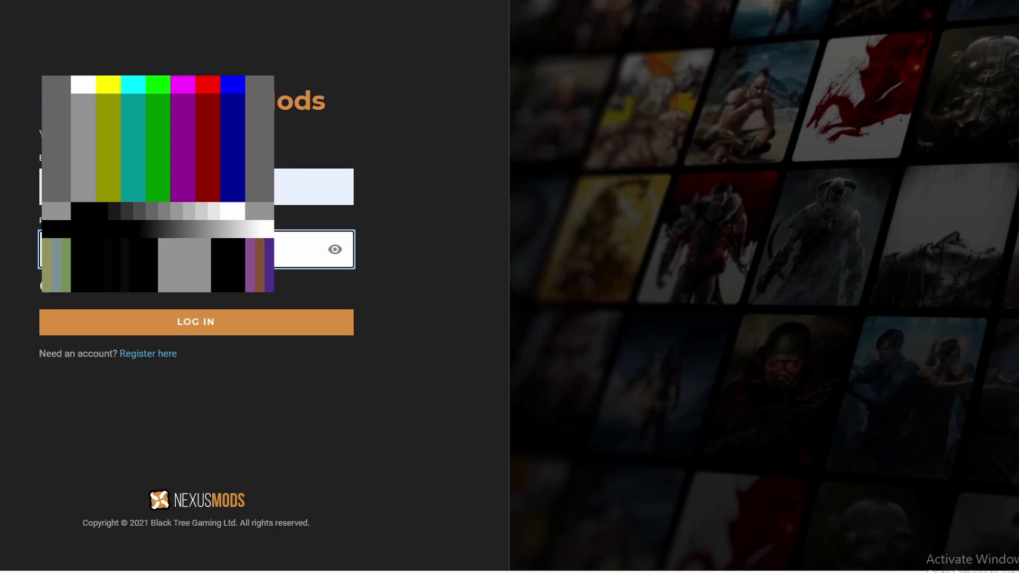
pyautogui.press('Return')
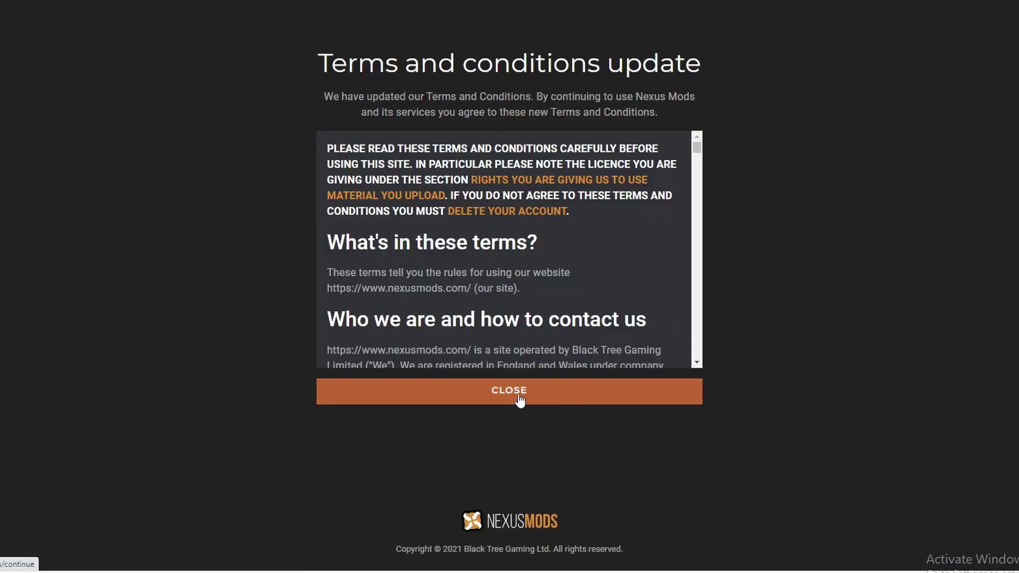
pyautogui.click(474, 398)
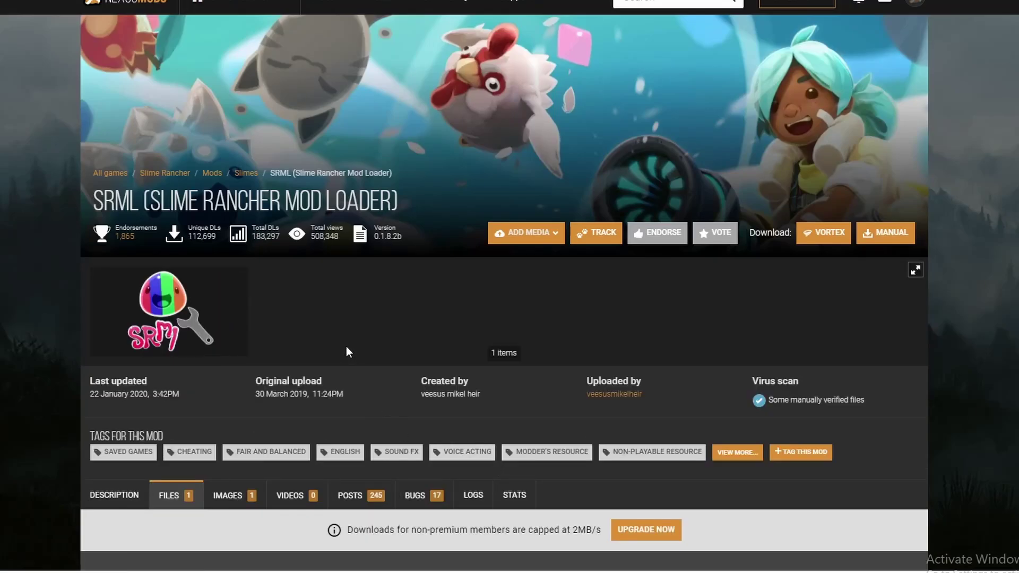
# Download SRMLInstaller from the SRML Files tab into the Slime Rancher folder
pyautogui.scroll(-1, 322, 335)
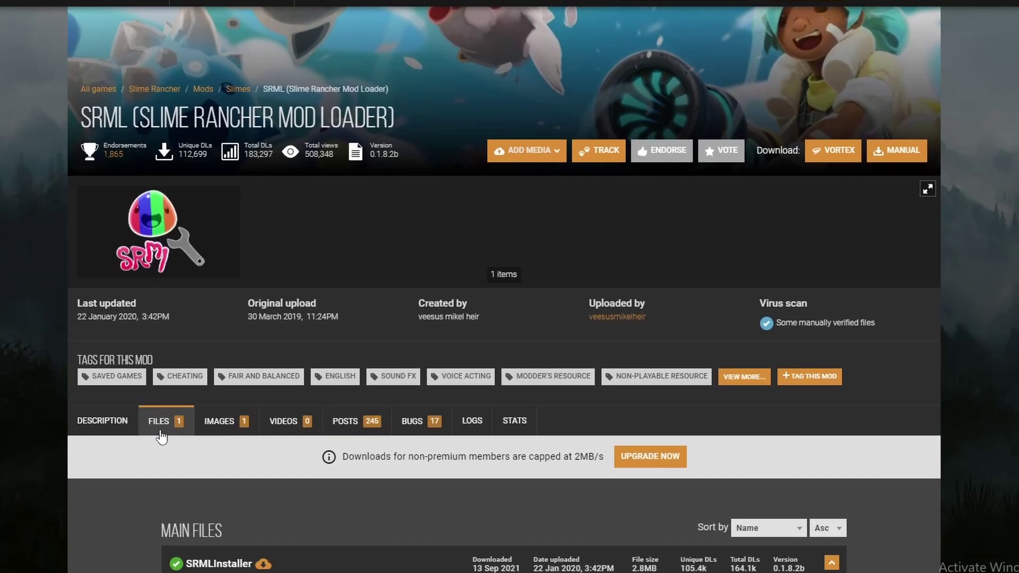
pyautogui.scroll(-5, 166, 434)
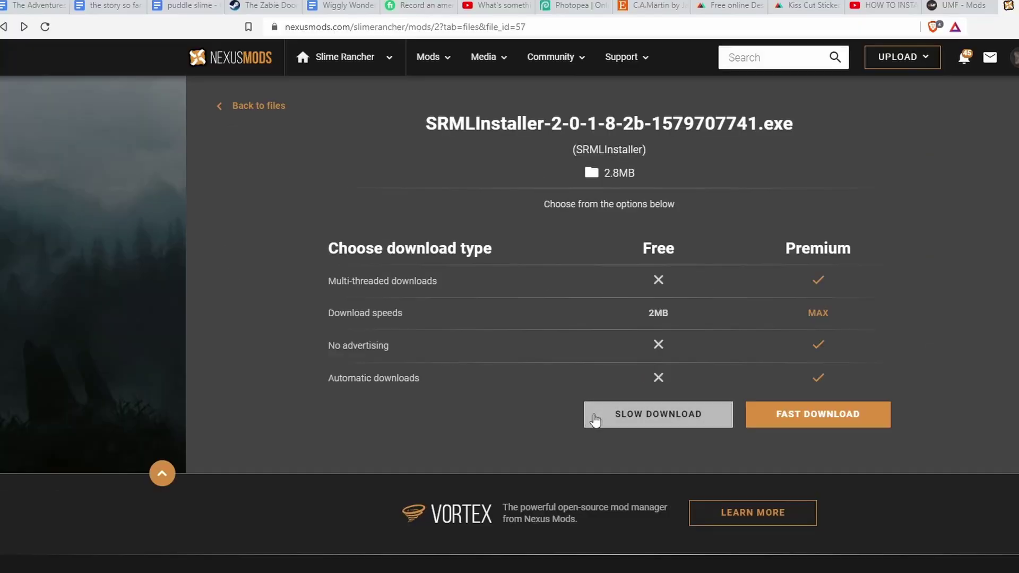
pyautogui.click(614, 428)
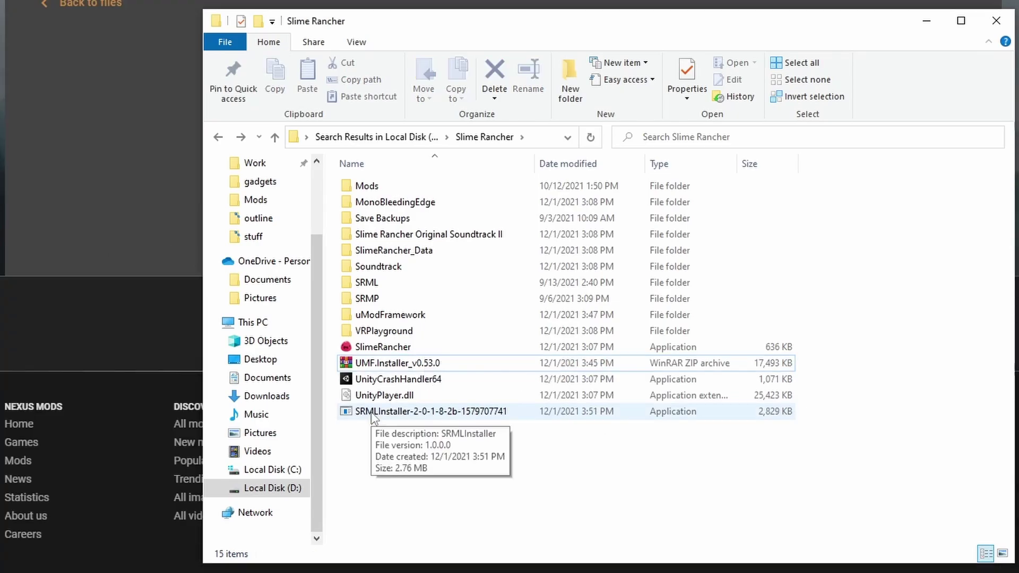
# Run SRMLInstaller and answer 'y' to confirm the update
pyautogui.doubleClick(371, 412)
pyautogui.write('y')
pyautogui.press('Return')
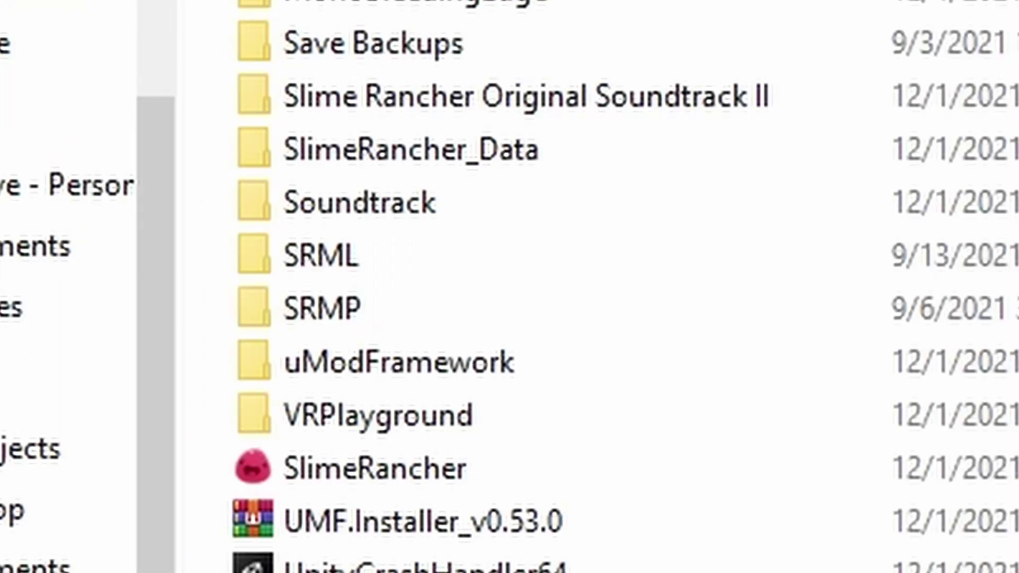
# Open SRML > Mods in the game folder to find it empty
pyautogui.click(377, 281)
pyautogui.doubleClick(356, 254)
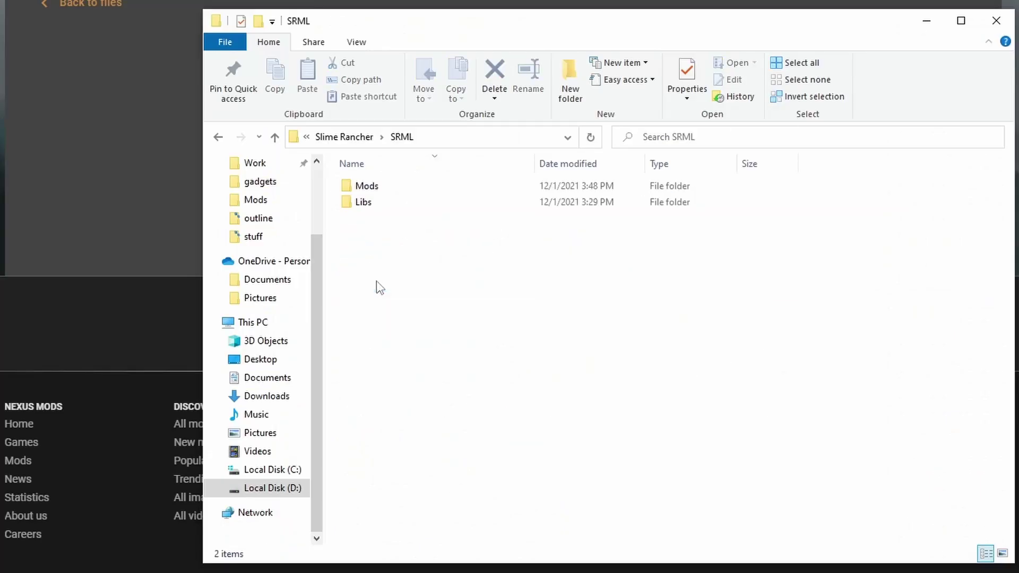
pyautogui.doubleClick(403, 187)
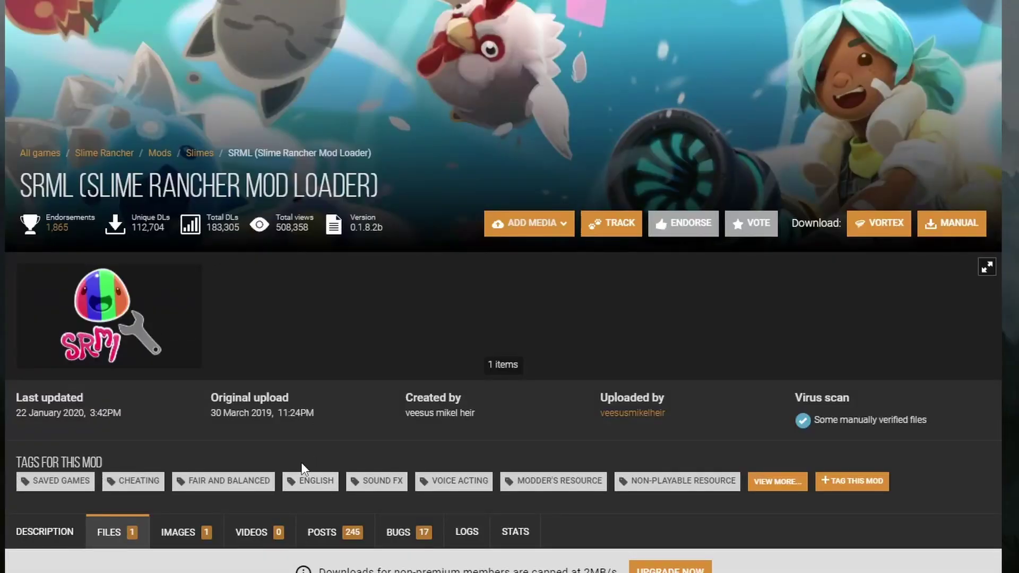
# Open the Tarr Rancher mod page and expand Requirements to confirm it needs SRML
pyautogui.scroll(-10, 302, 469)
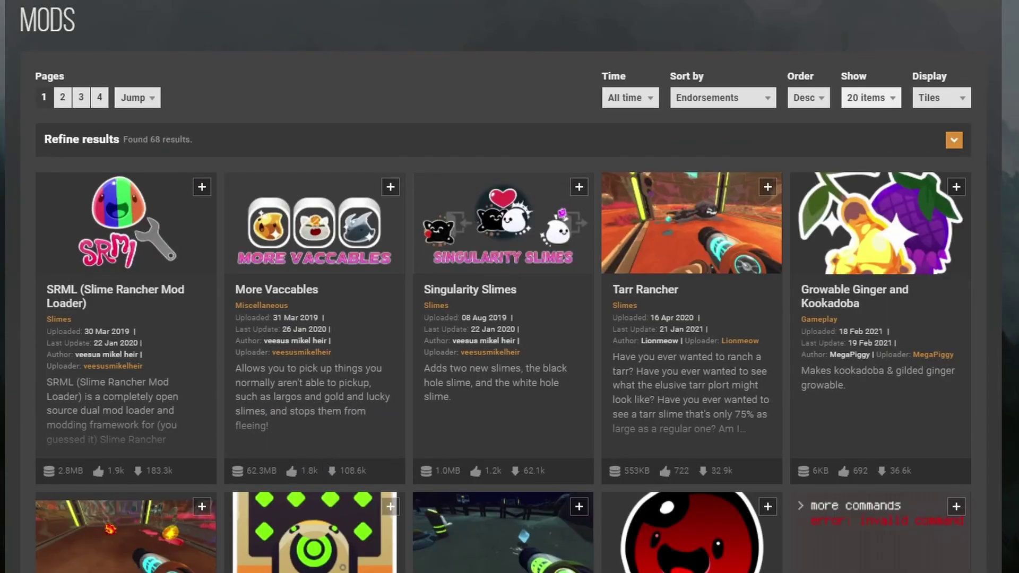
pyautogui.scroll(-4, 503, 287)
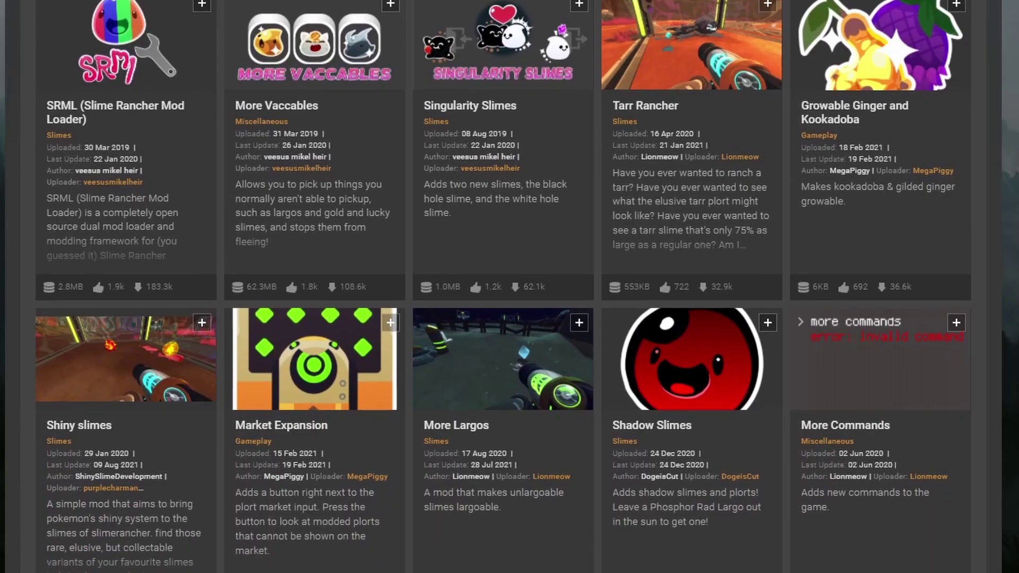
pyautogui.scroll(-5, 504, 286)
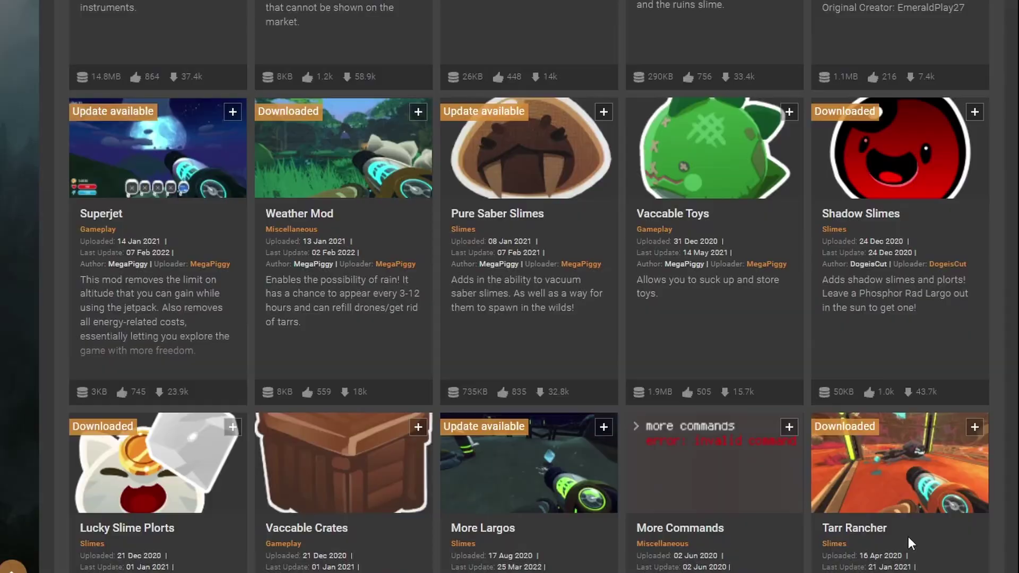
pyautogui.click(909, 536)
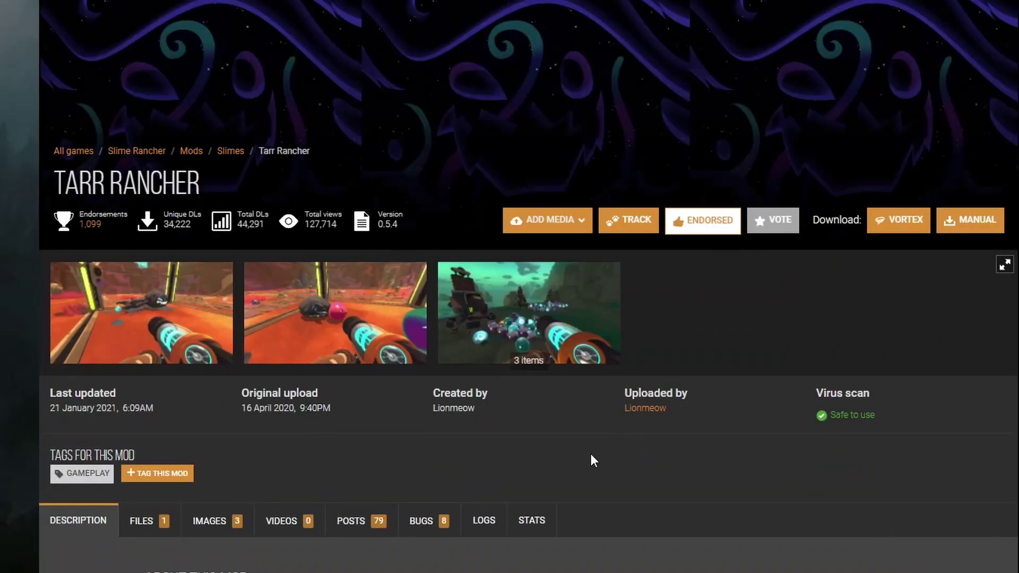
pyautogui.scroll(-6, 593, 459)
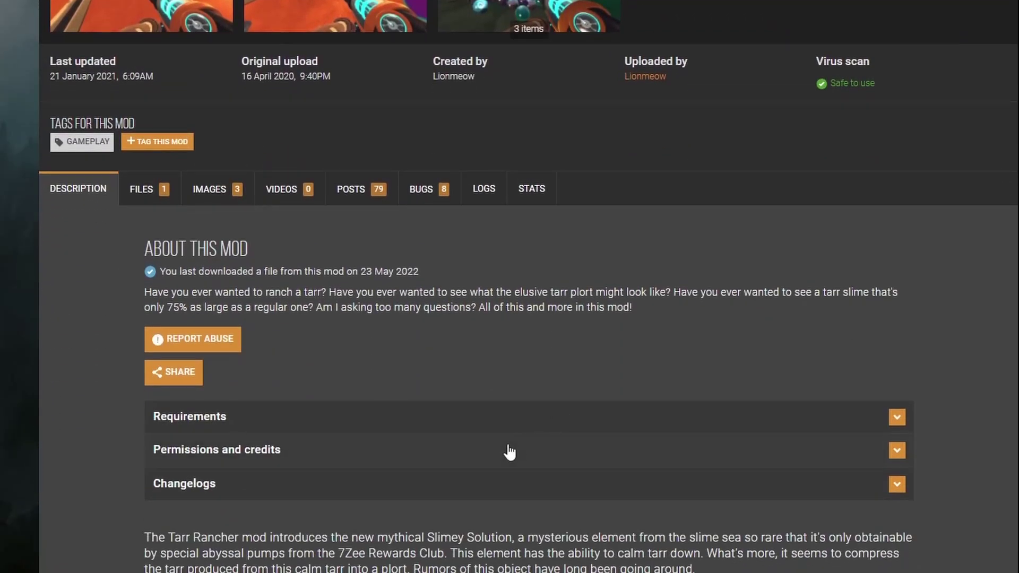
pyautogui.scroll(-3, 470, 471)
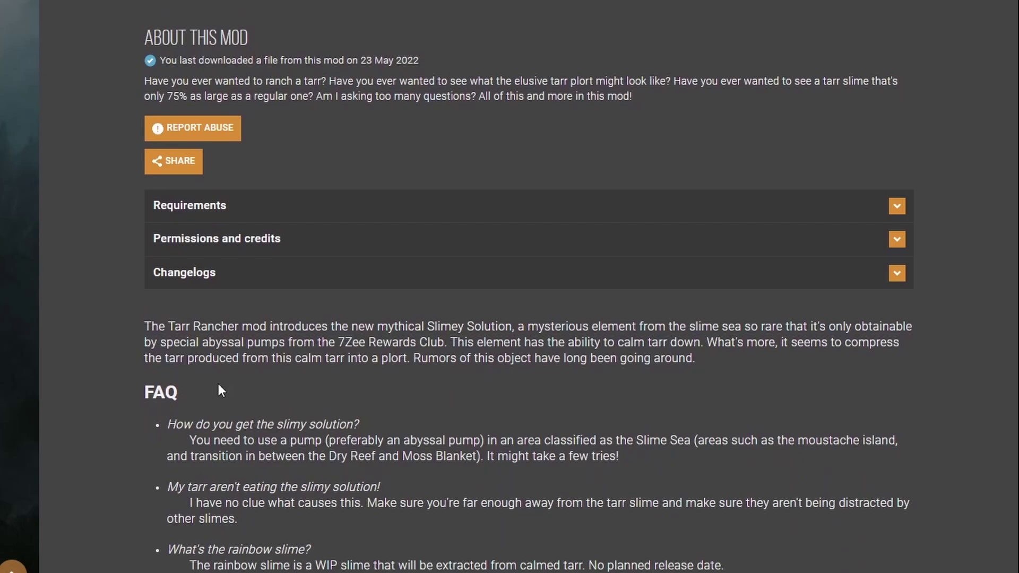
pyautogui.scroll(-3, 89, 427)
pyautogui.click(239, 63)
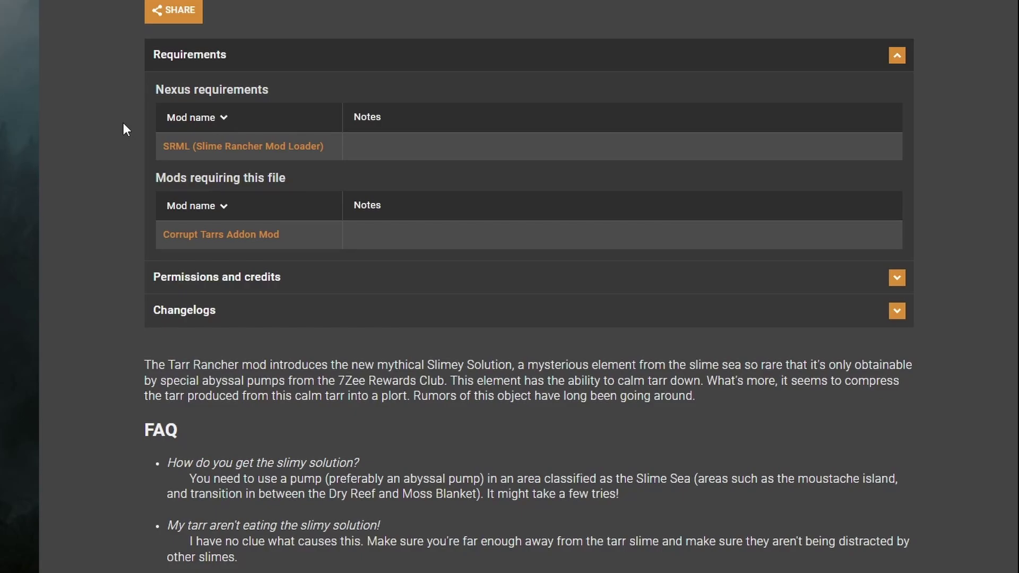
# Start the free slow download of Tarr Rancher 0.5.4 from its Files tab
pyautogui.scroll(10, 138, 202)
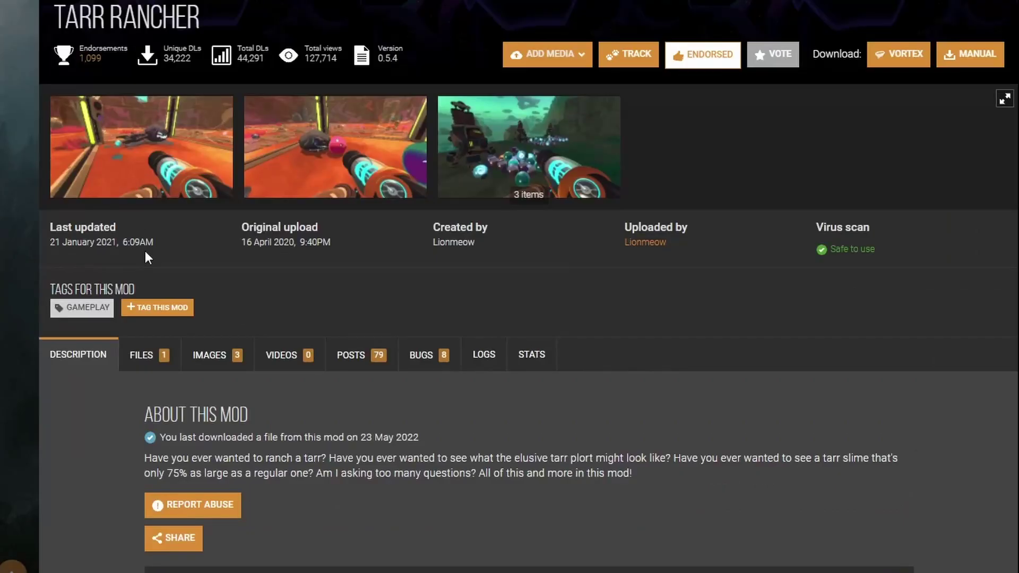
pyautogui.click(146, 364)
pyautogui.scroll(-1, 128, 474)
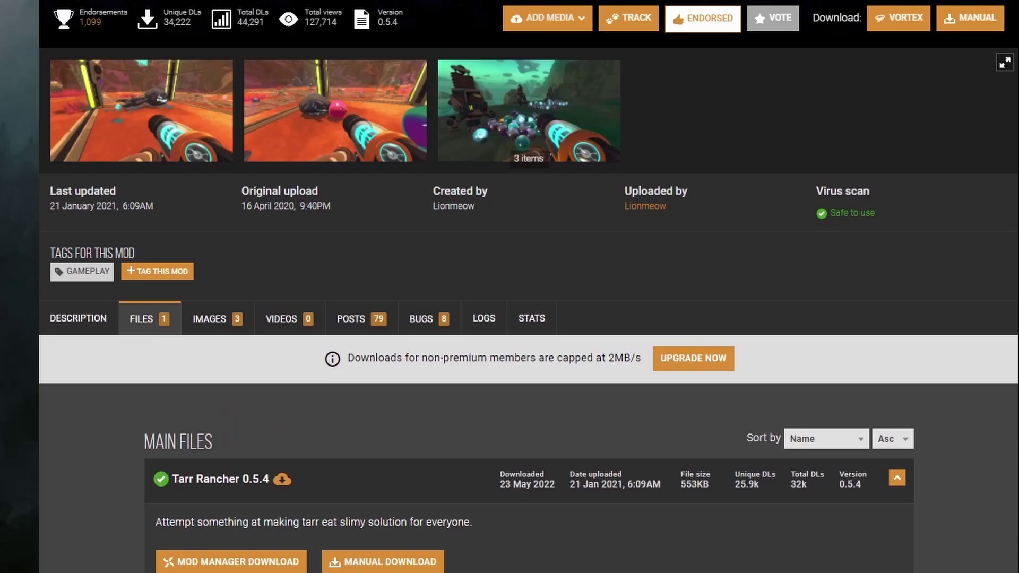
pyautogui.scroll(-5, 419, 540)
pyautogui.click(400, 298)
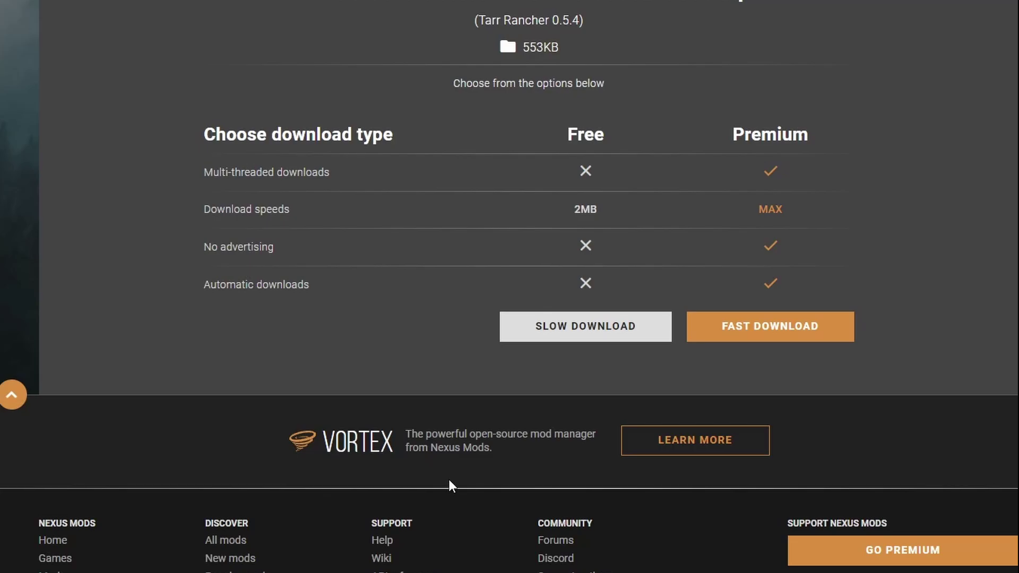
pyautogui.click(547, 335)
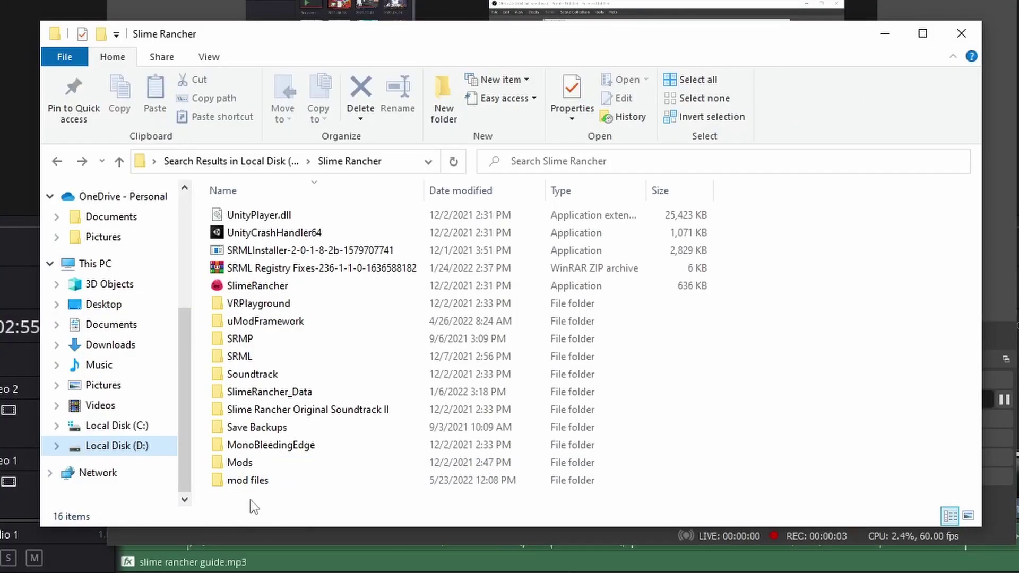
# Create a new folder named 'mod files2' in the Slime Rancher folder
pyautogui.rightClick(250, 501)
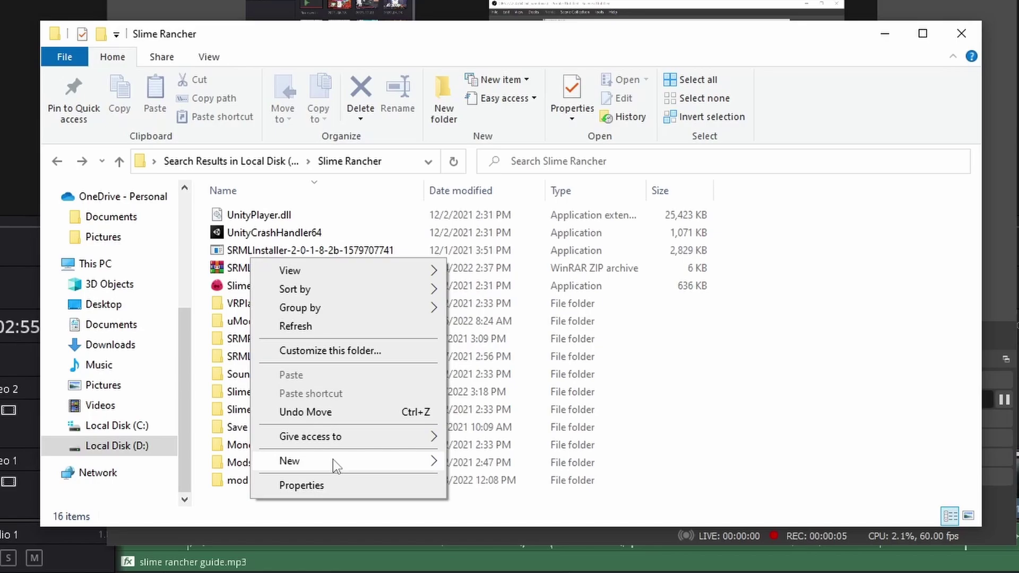
pyautogui.moveTo(333, 460)
pyautogui.click(450, 460)
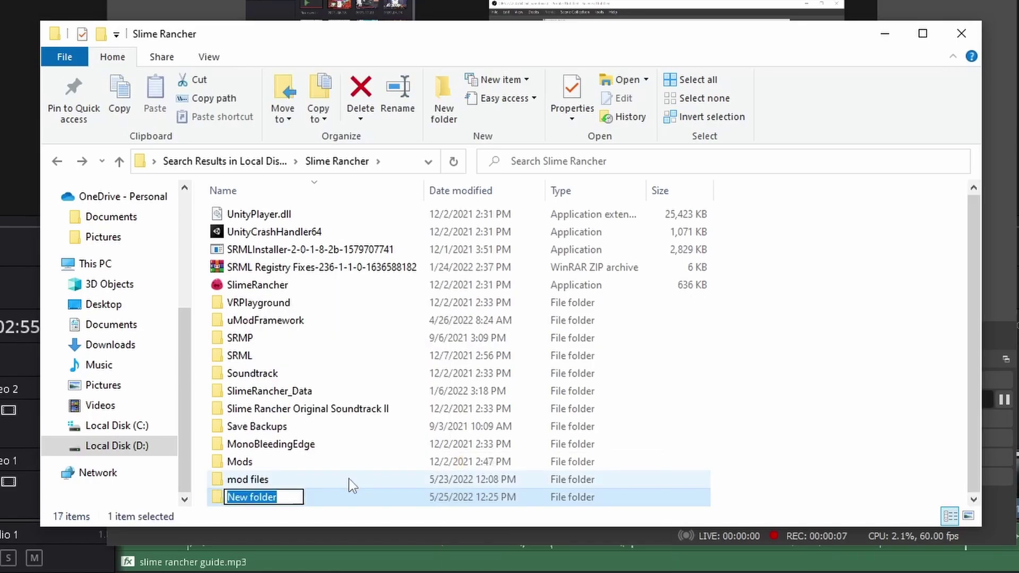
pyautogui.write('mo')
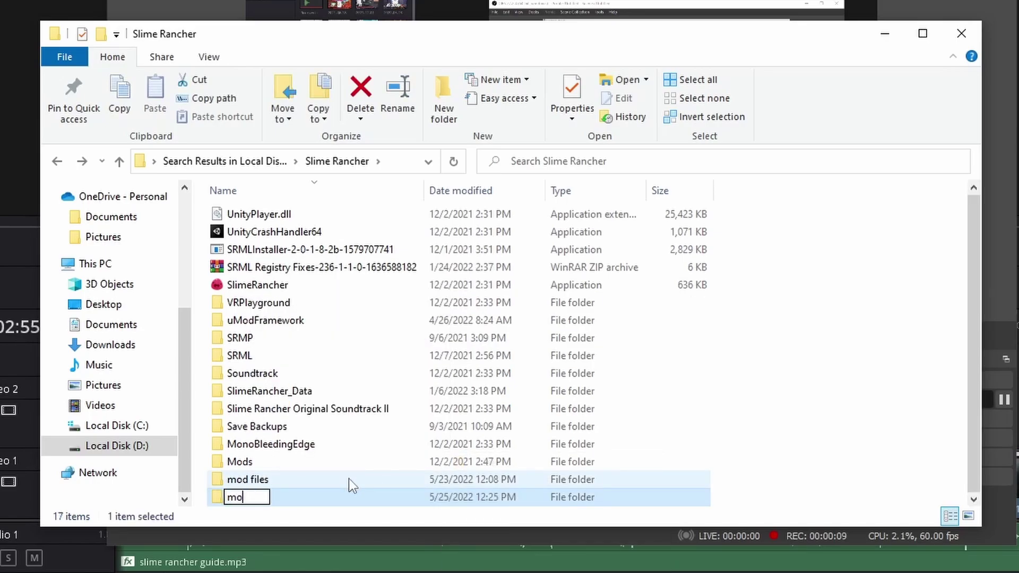
pyautogui.write('d files2')
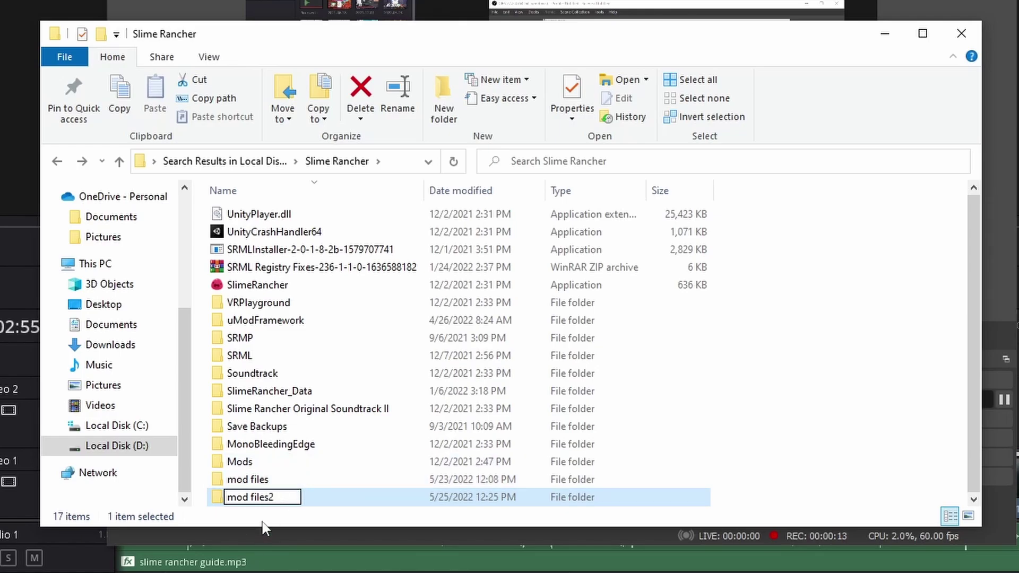
pyautogui.press('Return')
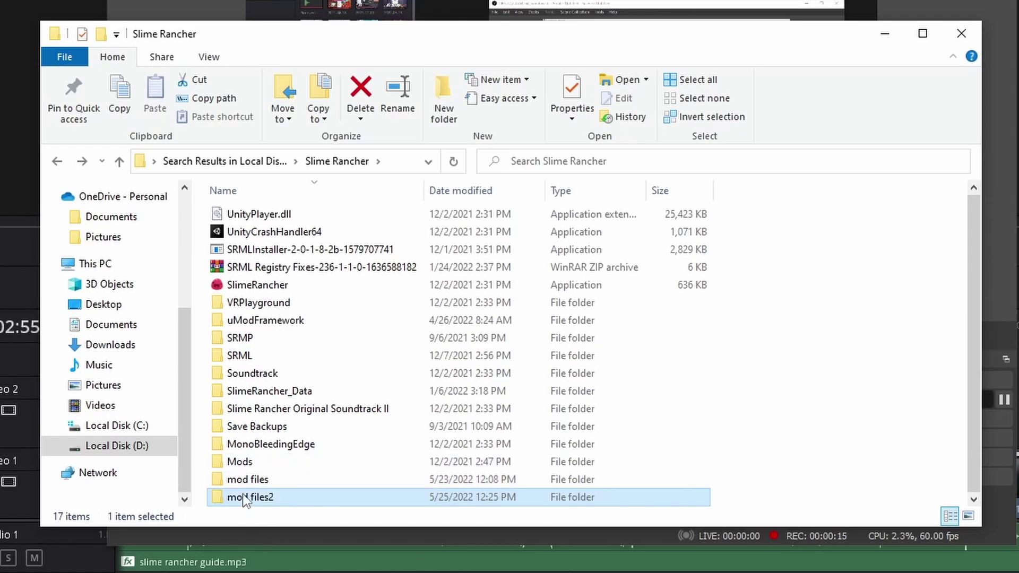
# Check the empty 'mod files2' folder, then view the Tarr Rancher ZIP in 'mod files'
pyautogui.doubleClick(245, 498)
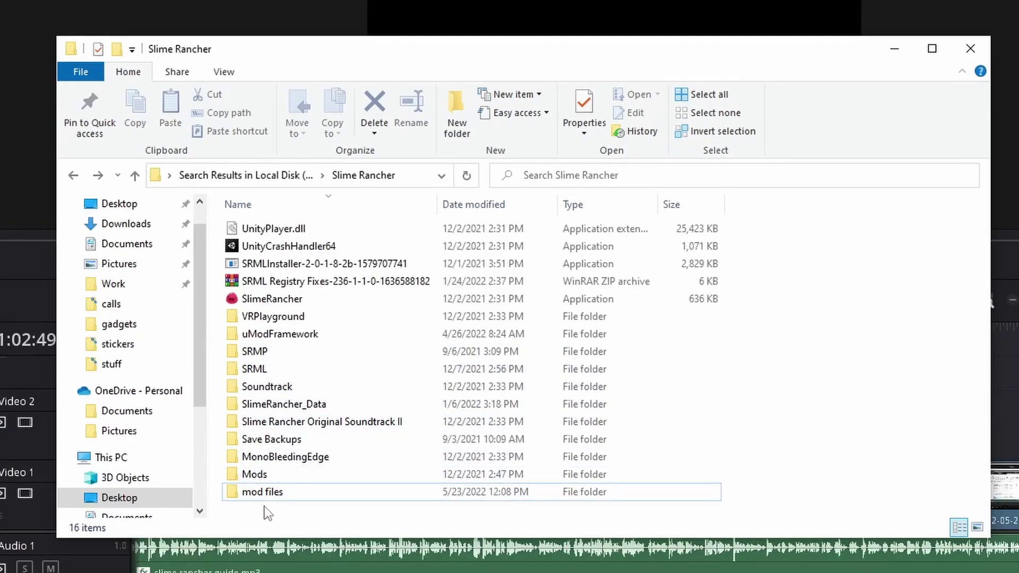
pyautogui.doubleClick(265, 498)
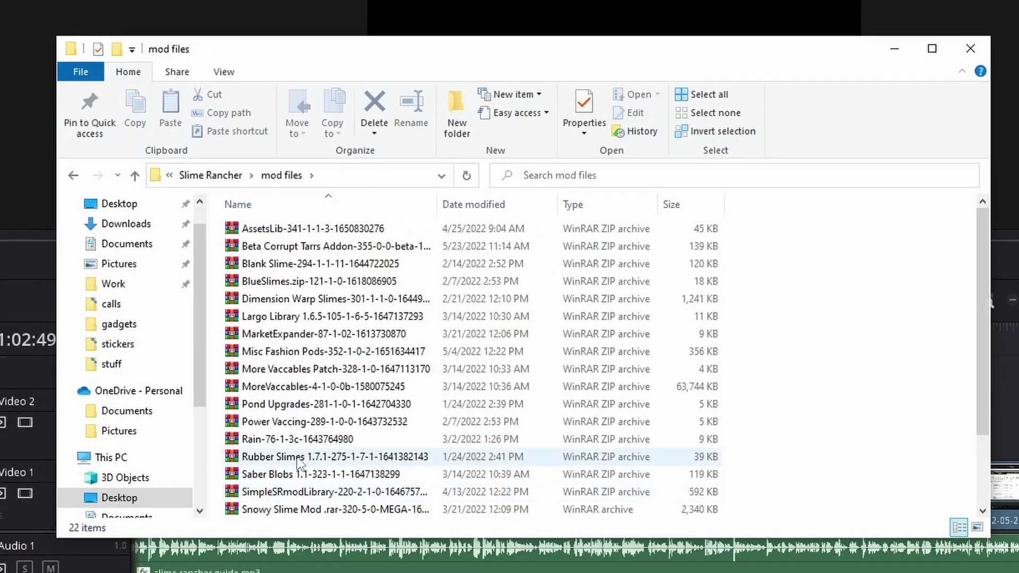
pyautogui.scroll(-2, 308, 452)
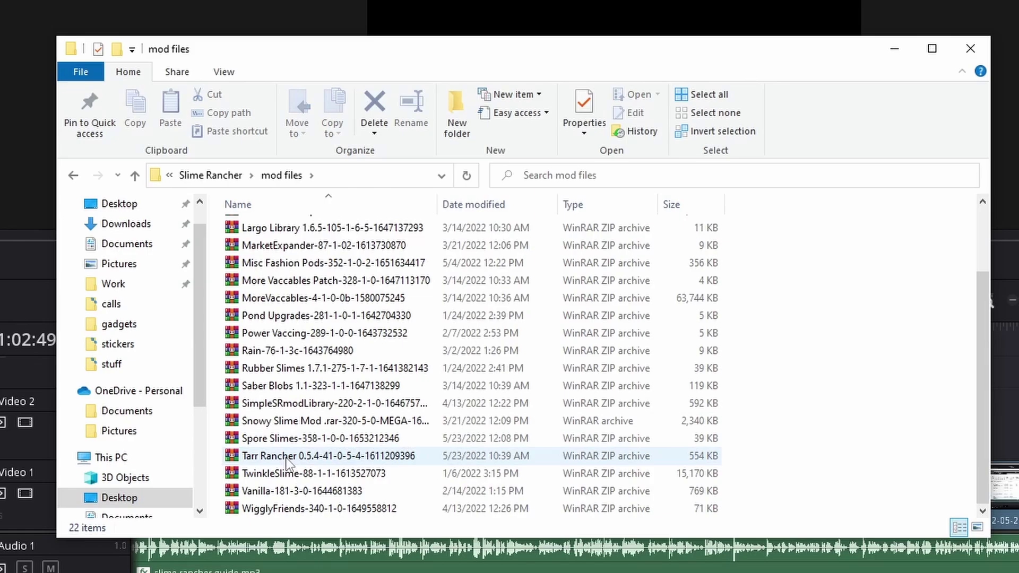
# Open the Tarr Rancher ZIP in WinRAR and drag TarrRancher.dll into SRML > Mods
pyautogui.doubleClick(286, 459)
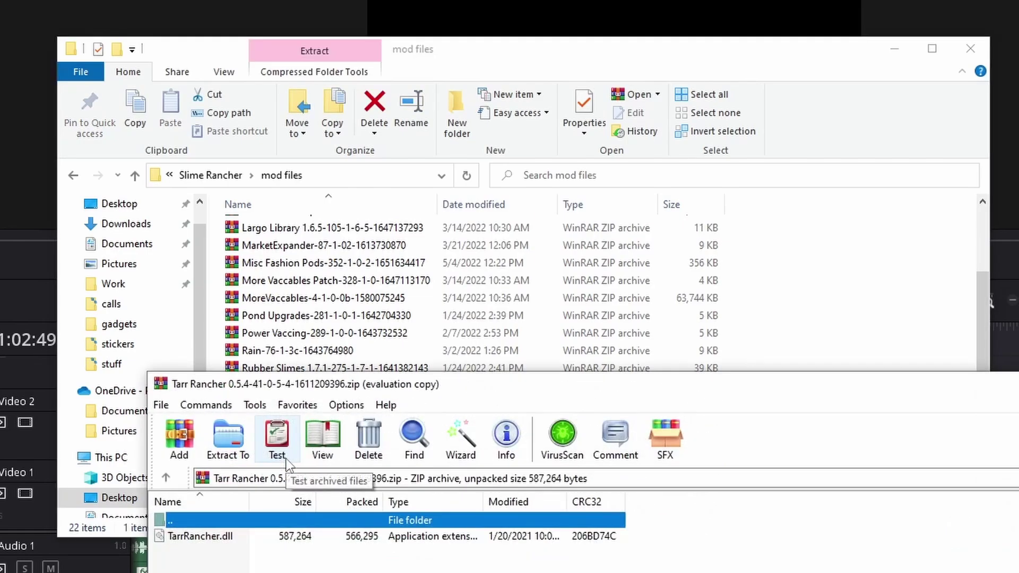
pyautogui.click(220, 537)
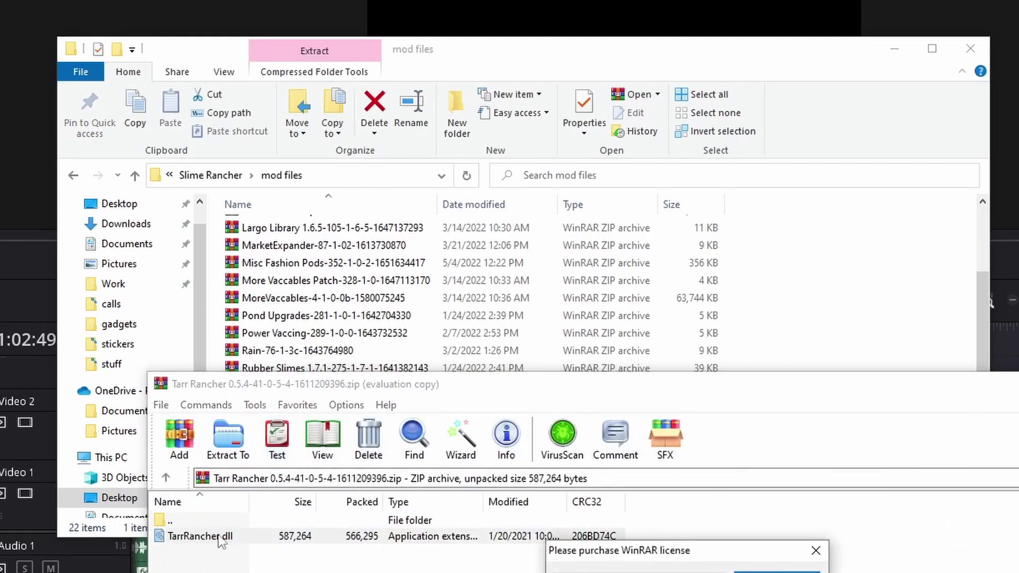
pyautogui.click(816, 554)
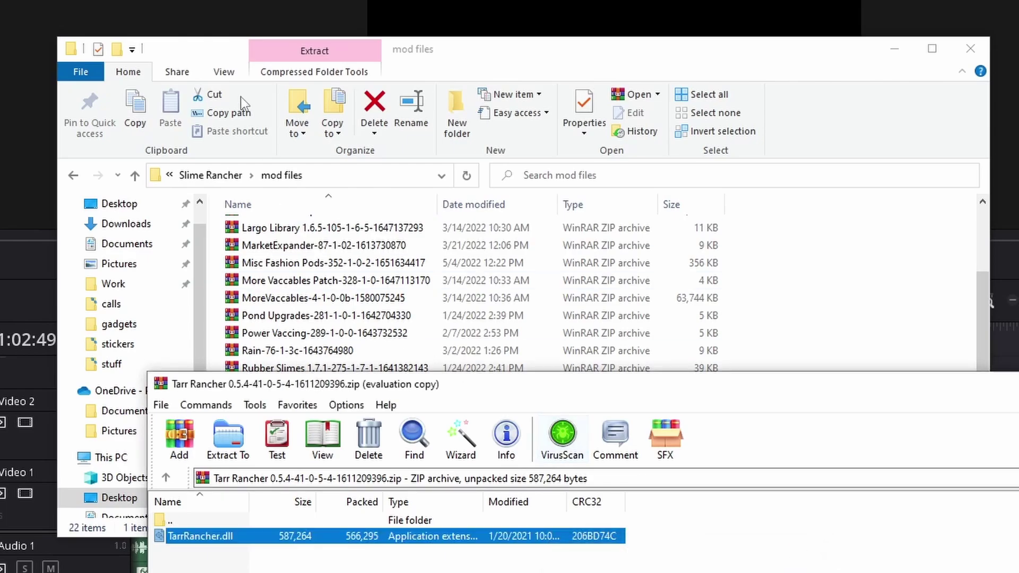
pyautogui.click(286, 190)
pyautogui.hotkey('alt', 'Left')
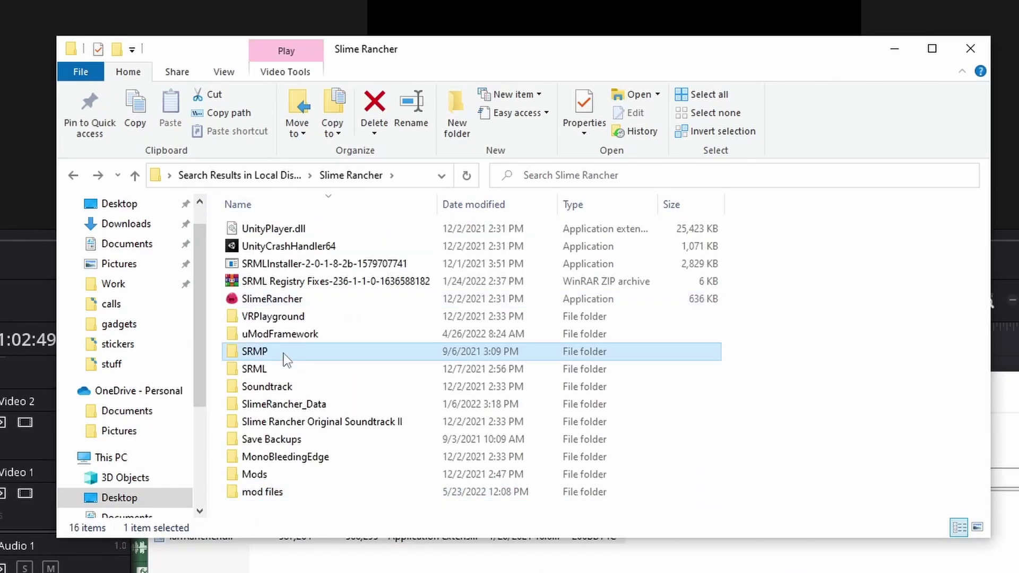
pyautogui.doubleClick(255, 369)
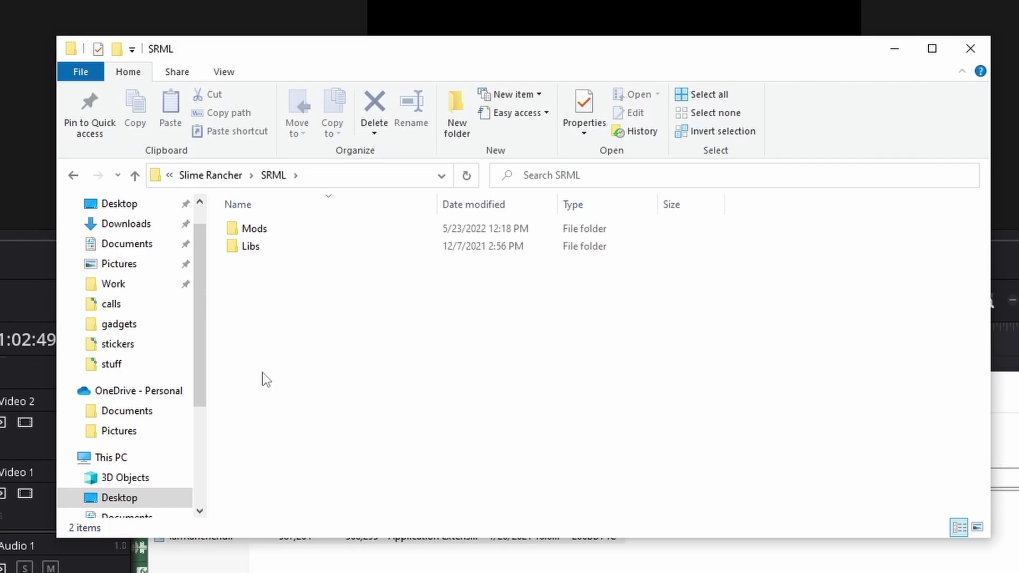
pyautogui.doubleClick(272, 232)
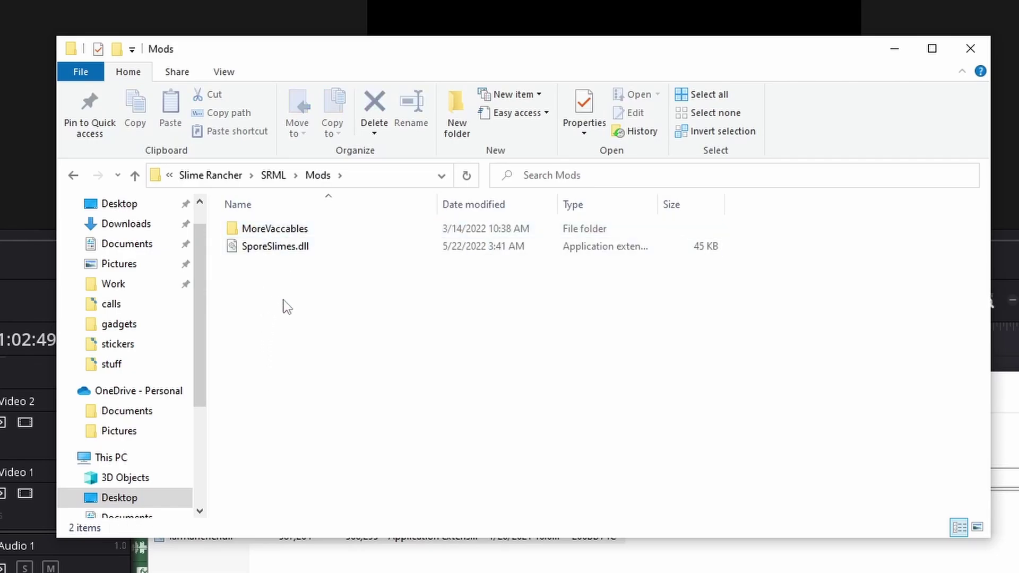
pyautogui.click(203, 539)
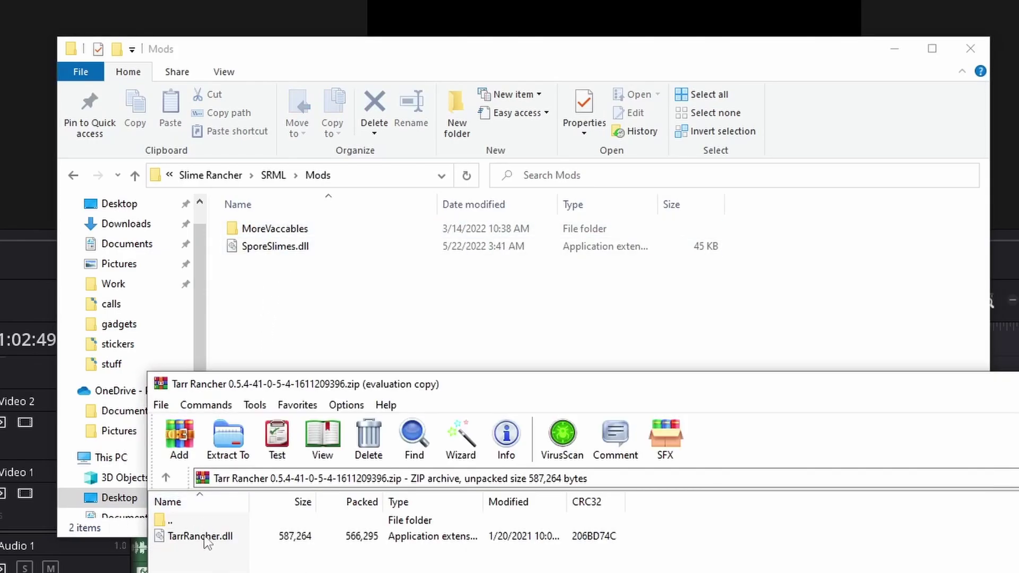
pyautogui.click(200, 536)
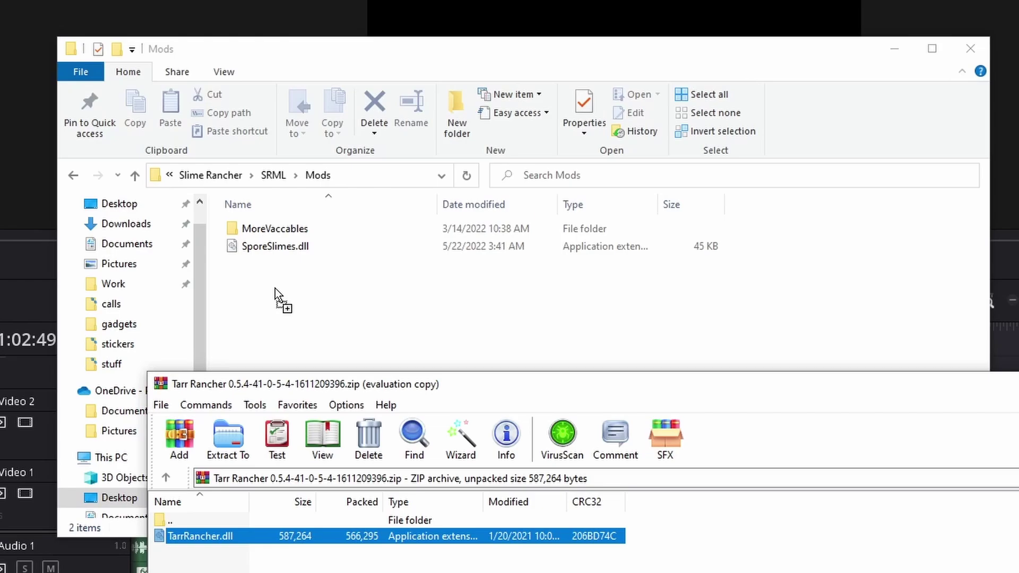
pyautogui.moveTo(275, 288); pyautogui.dragTo(273, 289)
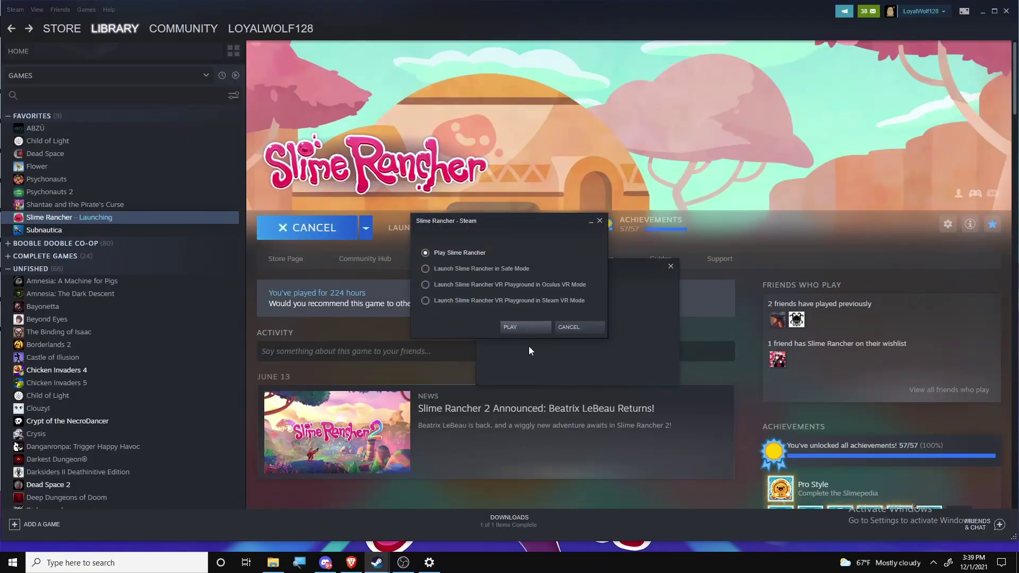
# Launch Slime Rancher, view Tarr Rancher in the Mods list, and list loaded mods in the console
pyautogui.click(518, 331)
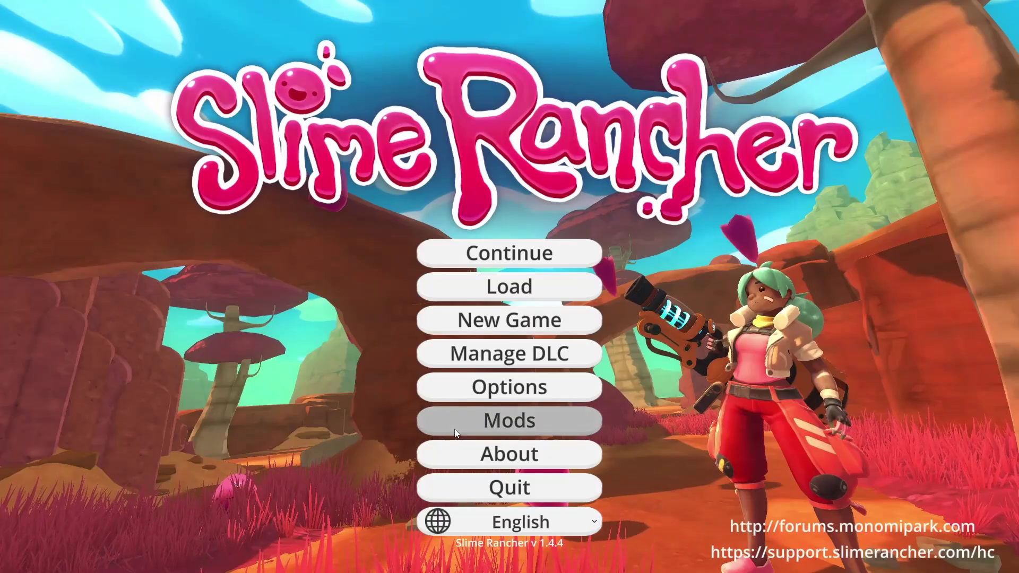
pyautogui.click(454, 429)
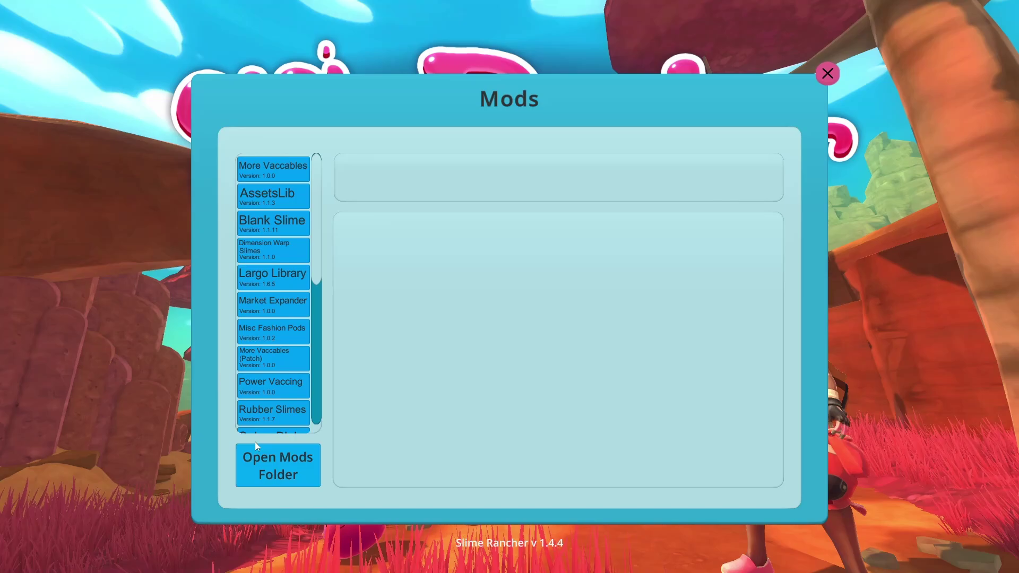
pyautogui.scroll(-1, 254, 425)
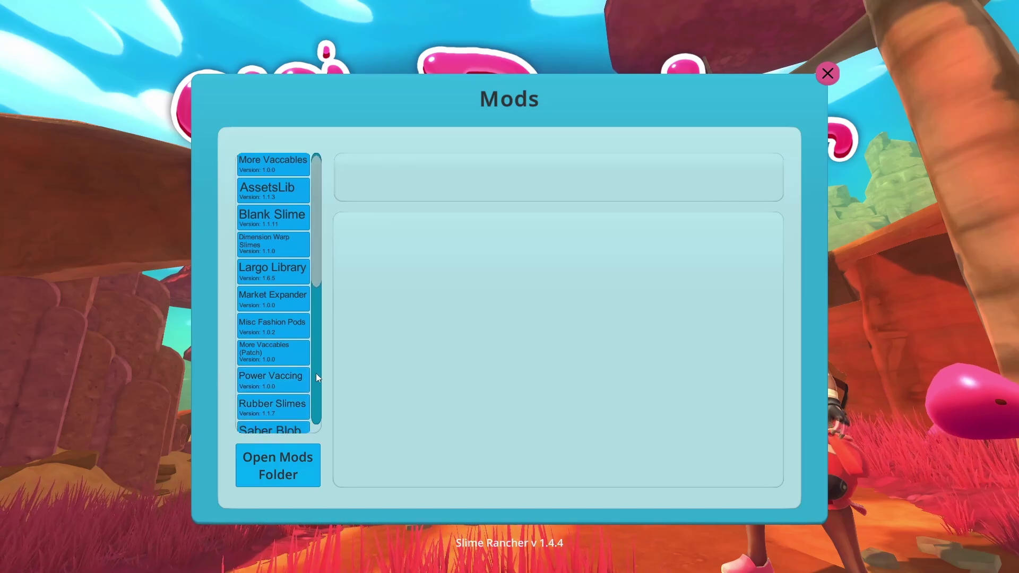
pyautogui.scroll(-5, 317, 374)
pyautogui.click(253, 330)
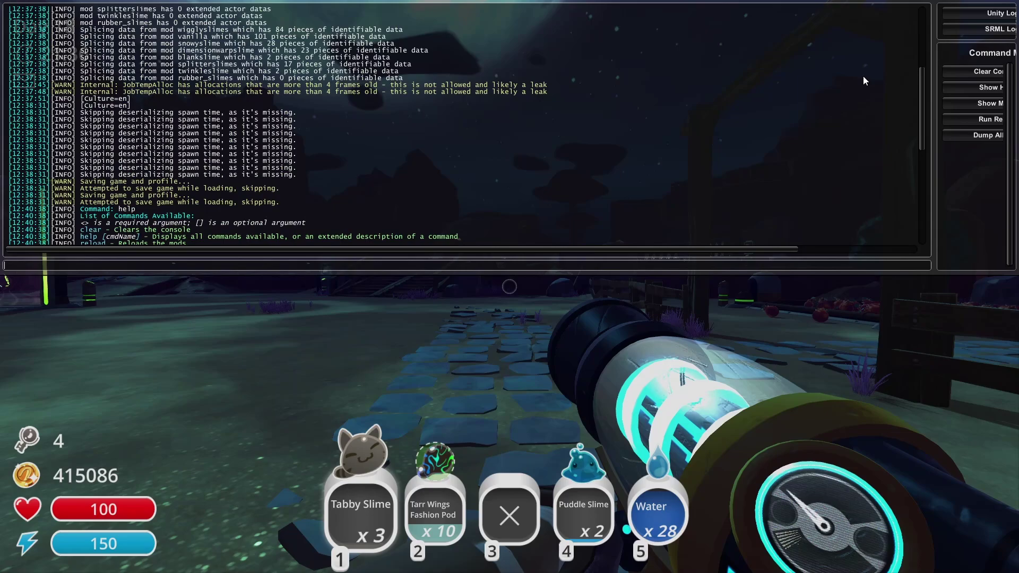
pyautogui.click(989, 104)
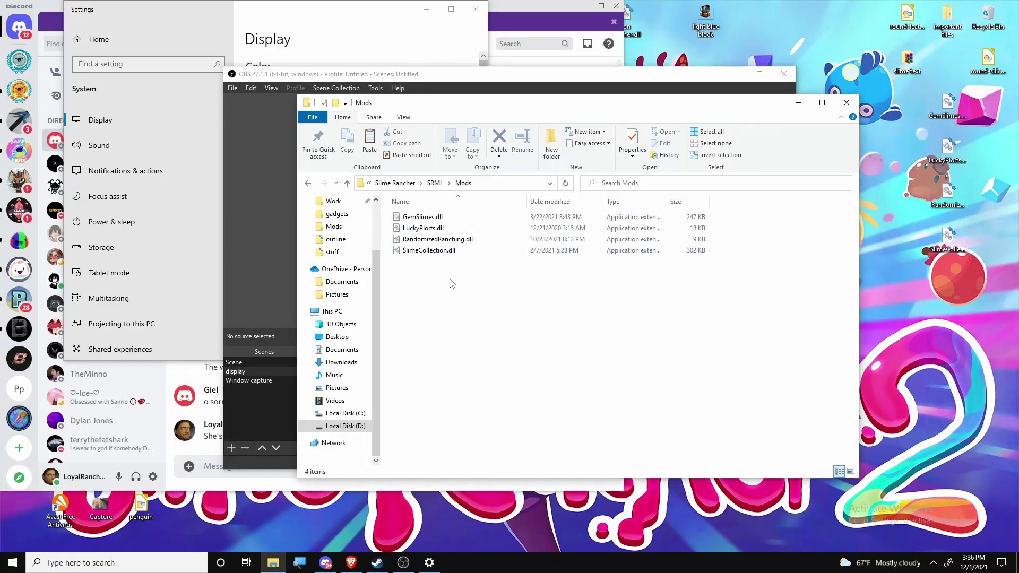
# Move GemSlimes, LuckyPlorts and SlimeCollection DLLs to the desktop, putting RandomizedRanching.dll in Mods
pyautogui.moveTo(944, 287); pyautogui.dragTo(982, 32)
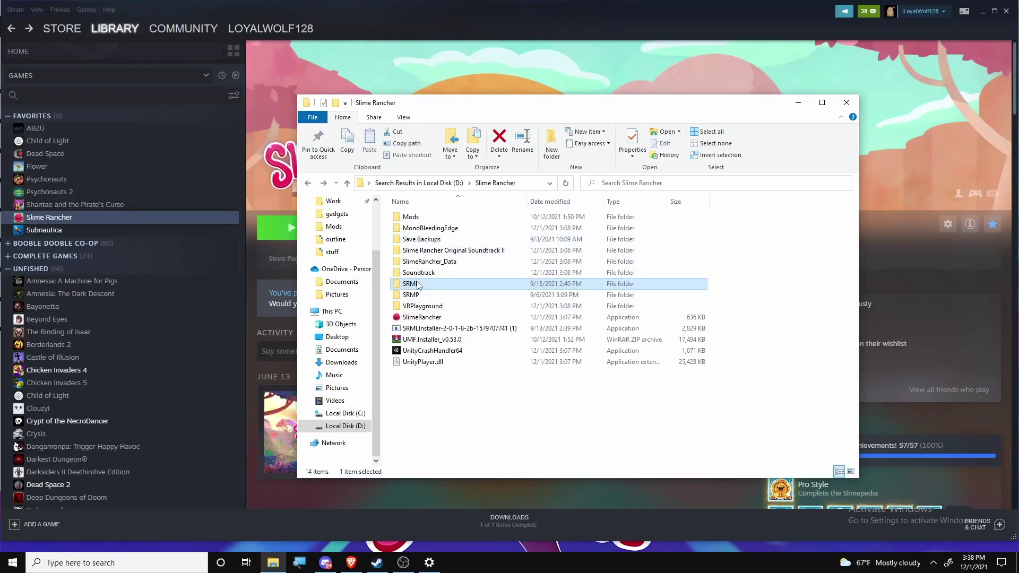
pyautogui.doubleClick(410, 284)
pyautogui.doubleClick(431, 221)
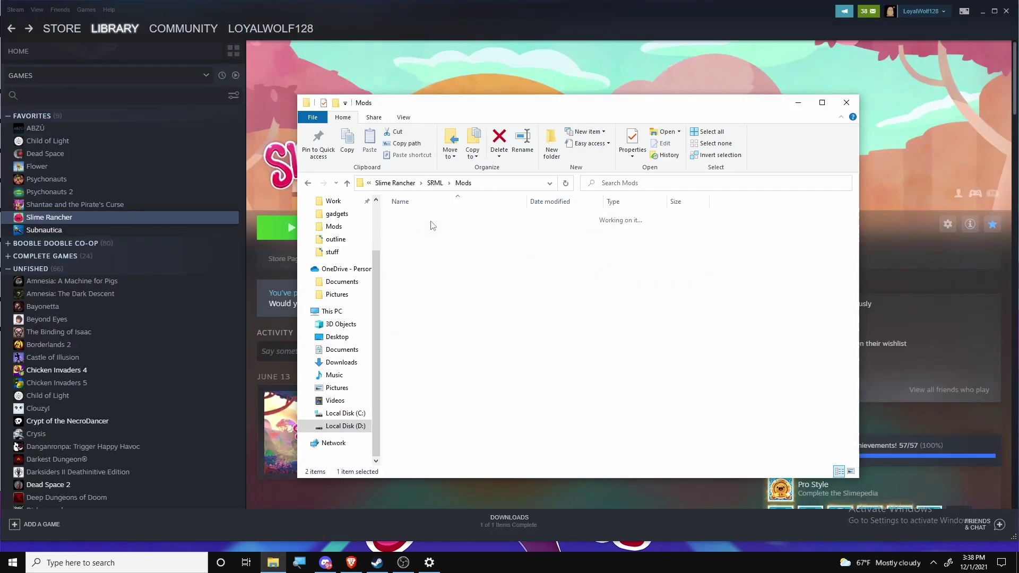
pyautogui.click(982, 12)
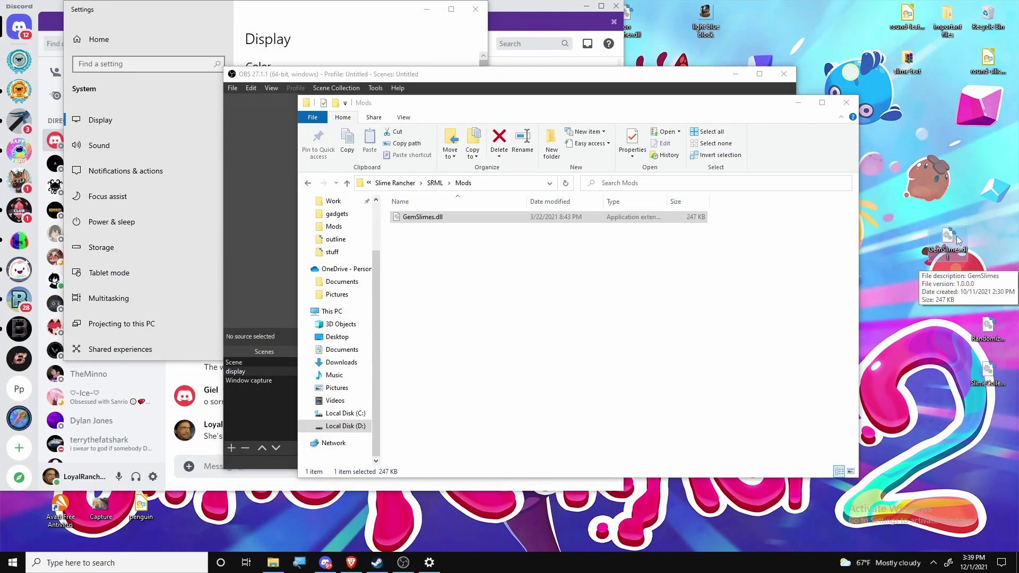
pyautogui.moveTo(957, 236); pyautogui.dragTo(988, 15)
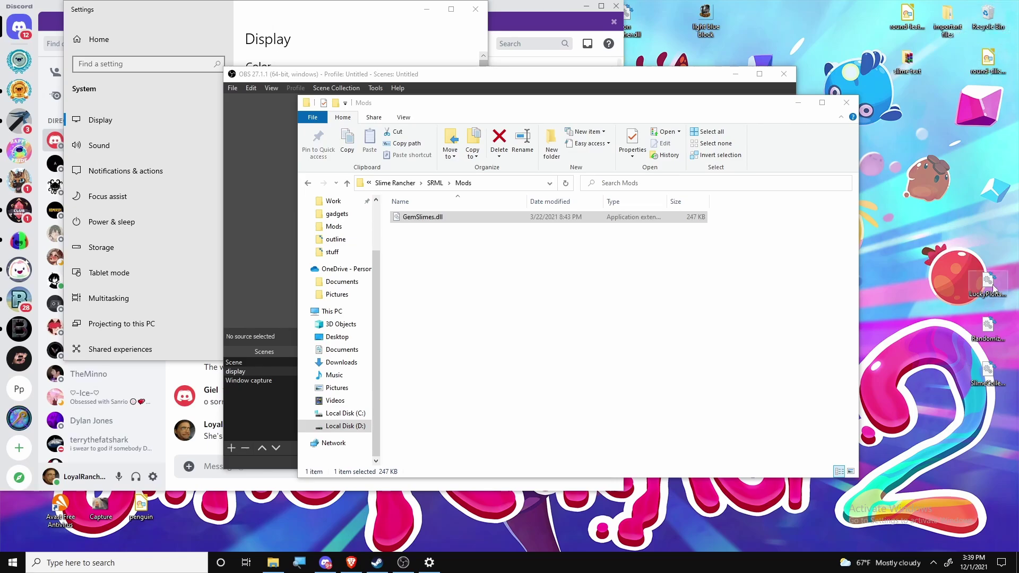
pyautogui.moveTo(993, 336); pyautogui.dragTo(953, 336)
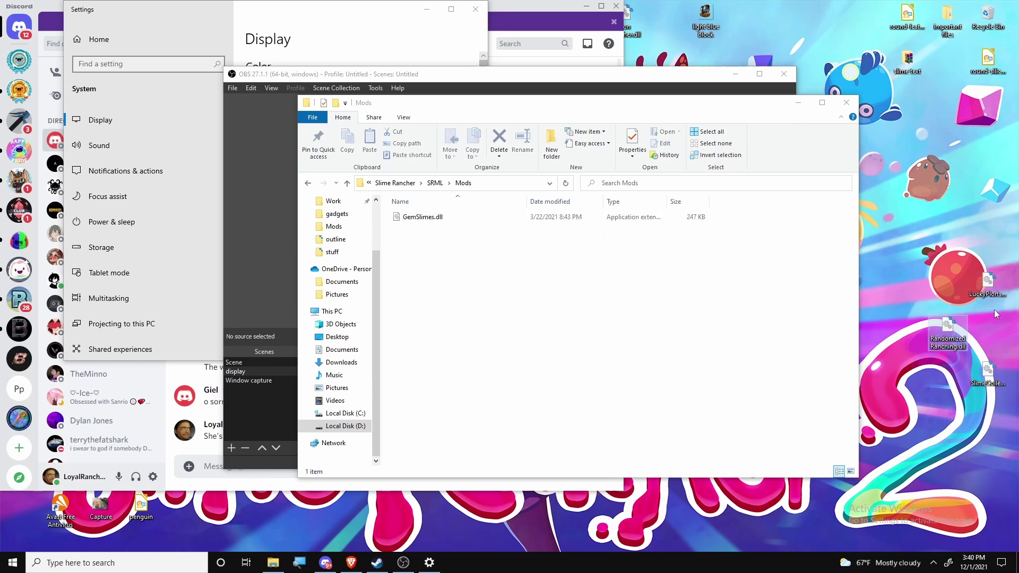
pyautogui.moveTo(1015, 272); pyautogui.dragTo(984, 430)
pyautogui.moveTo(987, 289); pyautogui.dragTo(451, 259)
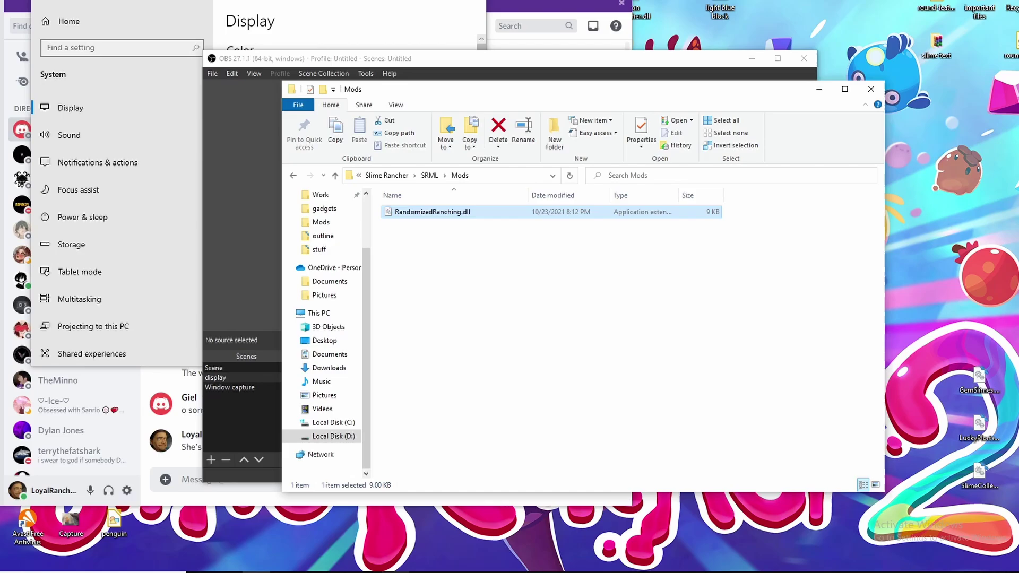
# Relaunch Slime Rancher from the Steam library using the 'Play Slime Rancher' option
pyautogui.click(367, 518)
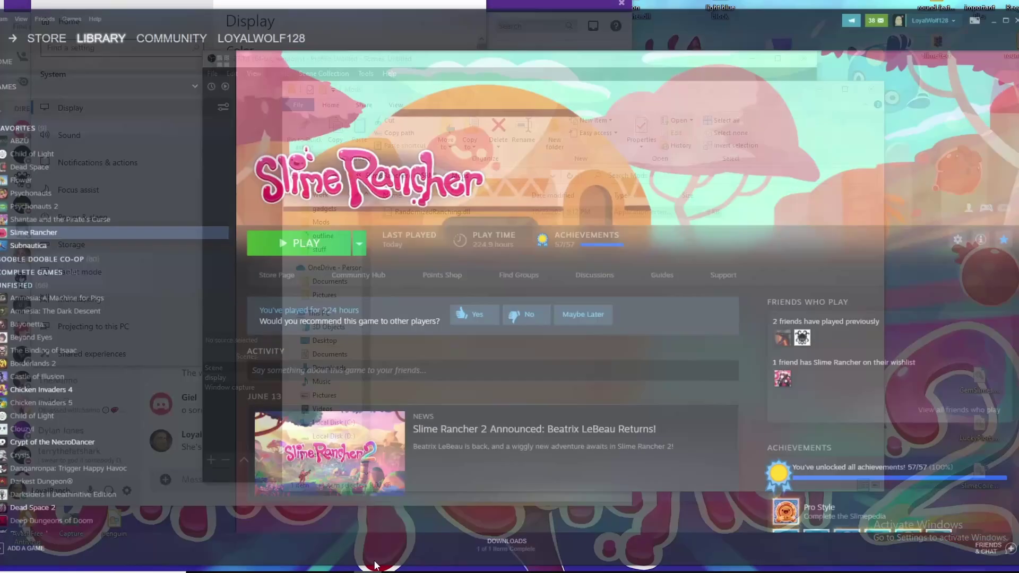
pyautogui.click(296, 224)
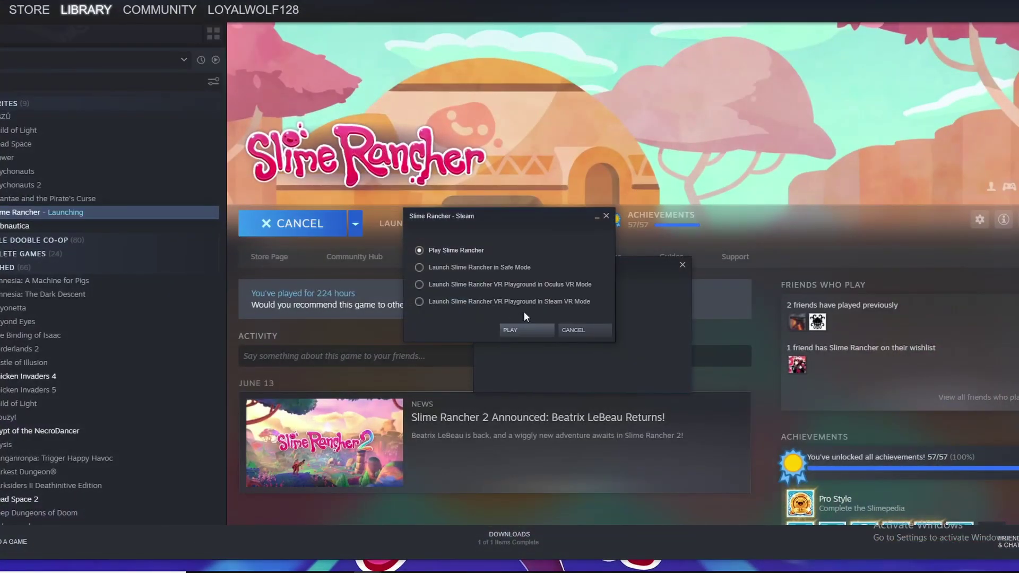
pyautogui.click(515, 326)
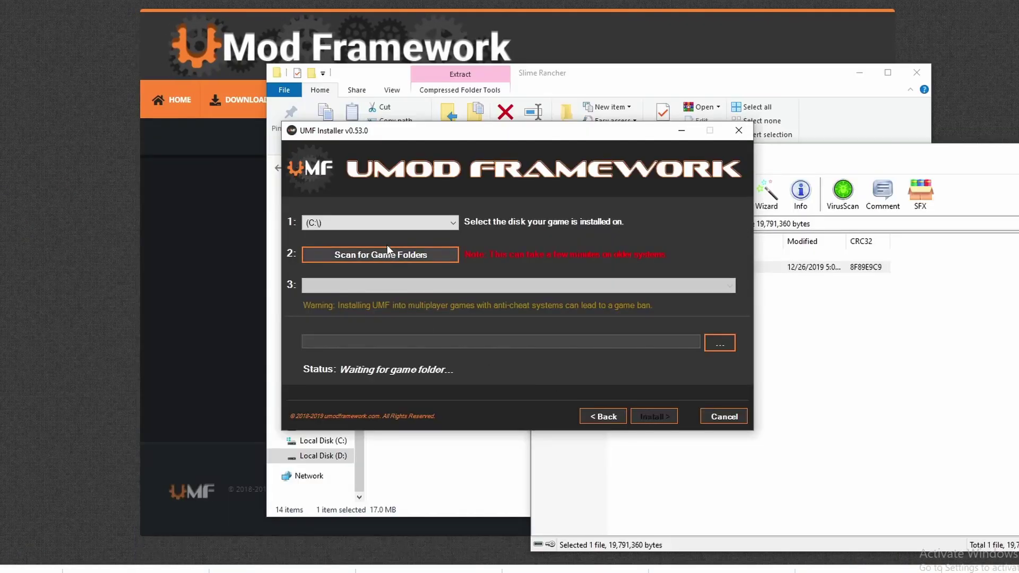
# Select drive D: and scan it for game folders
pyautogui.click(381, 223)
pyautogui.click(385, 235)
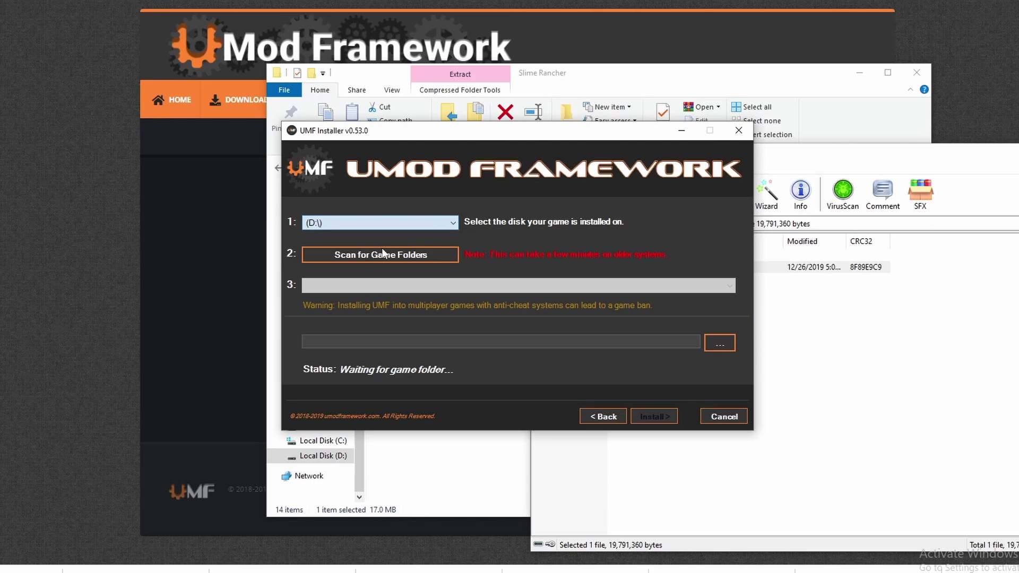
pyautogui.click(382, 254)
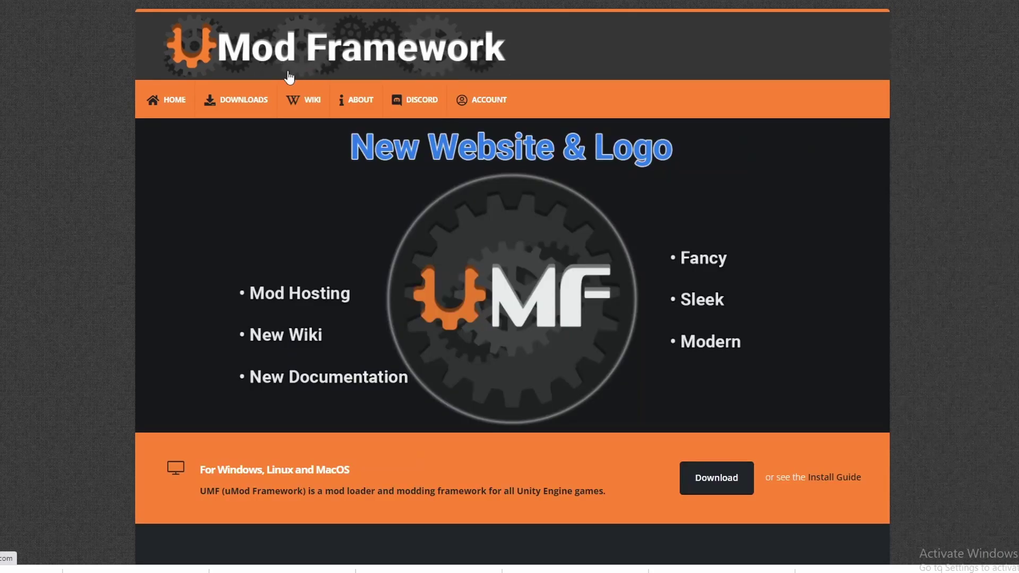
# On the UMF download page, accept all four agreements, enter the verification code and download the installer
pyautogui.moveTo(299, 108)
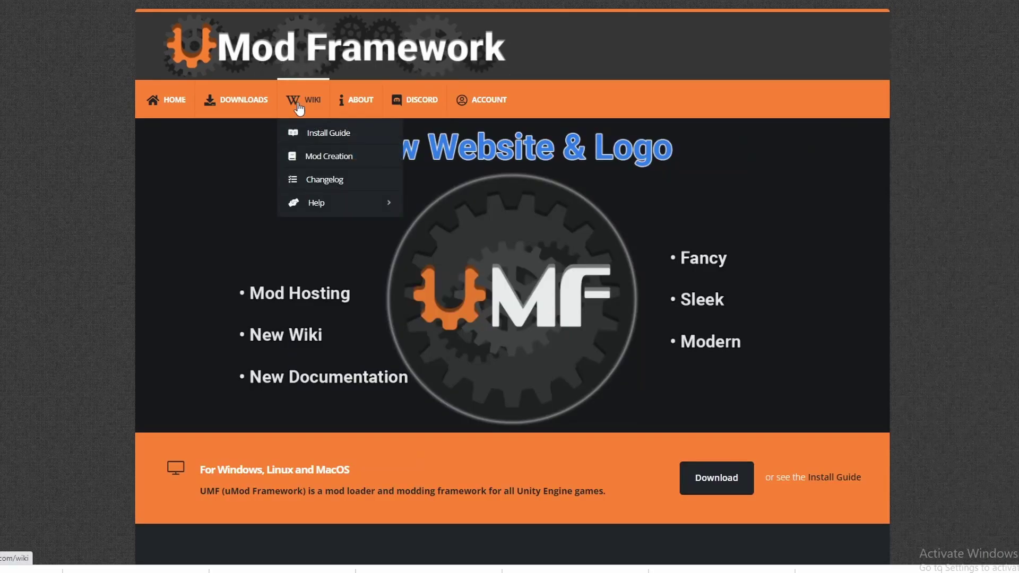
pyautogui.moveTo(236, 100)
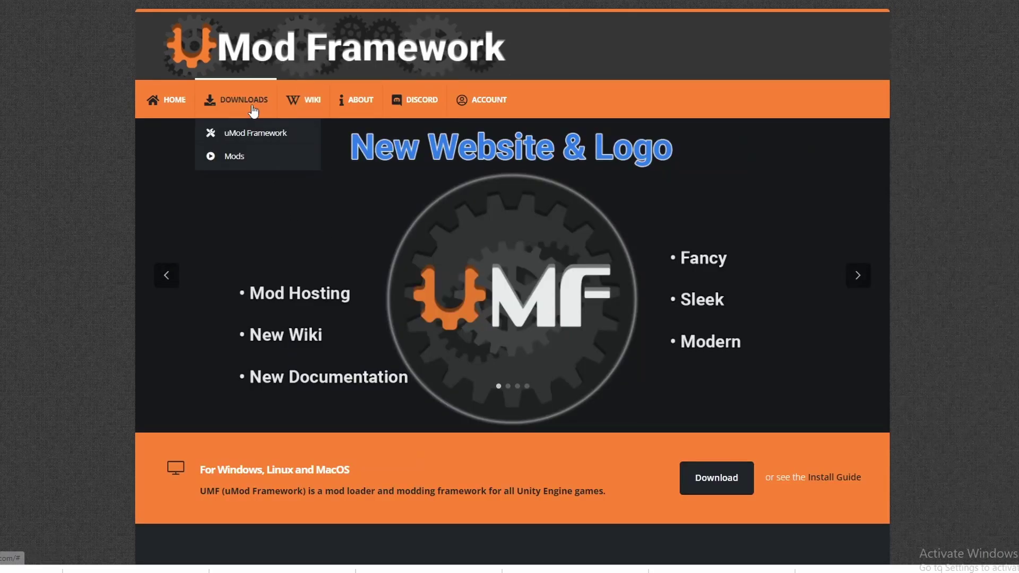
pyautogui.click(263, 136)
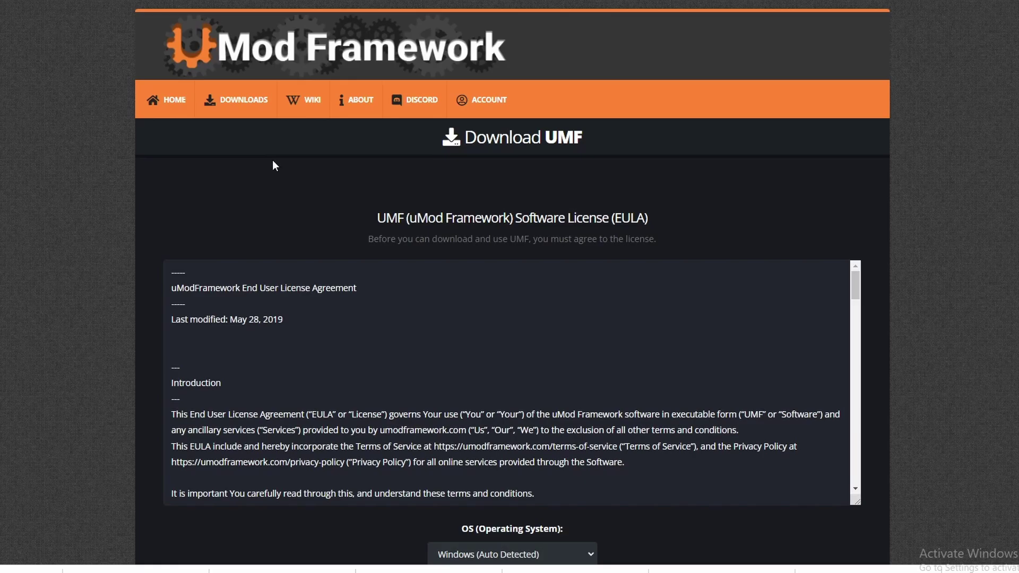
pyautogui.scroll(-15, 319, 399)
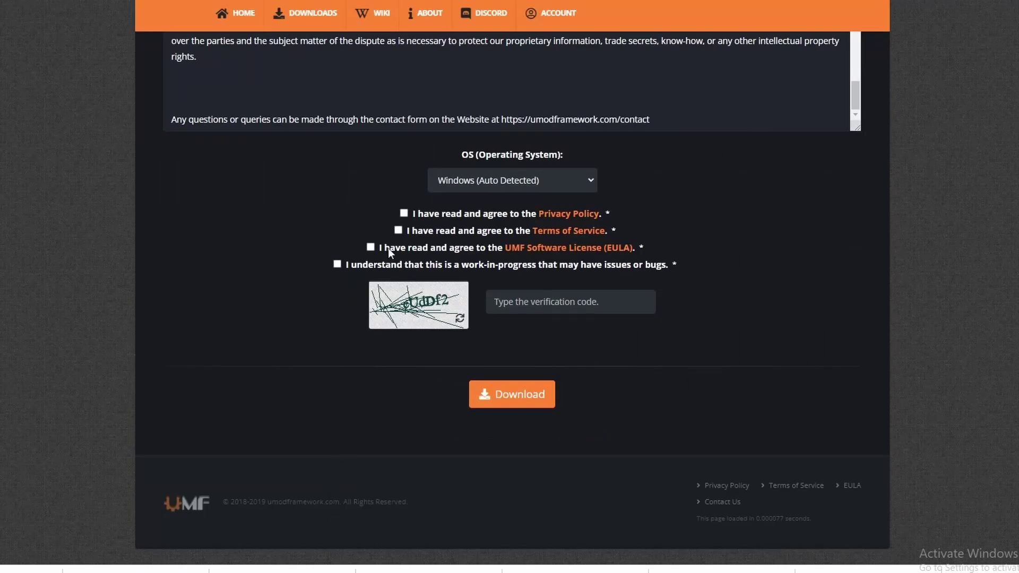
pyautogui.click(404, 213)
pyautogui.click(398, 229)
pyautogui.click(371, 247)
pyautogui.click(337, 264)
pyautogui.click(570, 302)
pyautogui.write('eUdDf2')
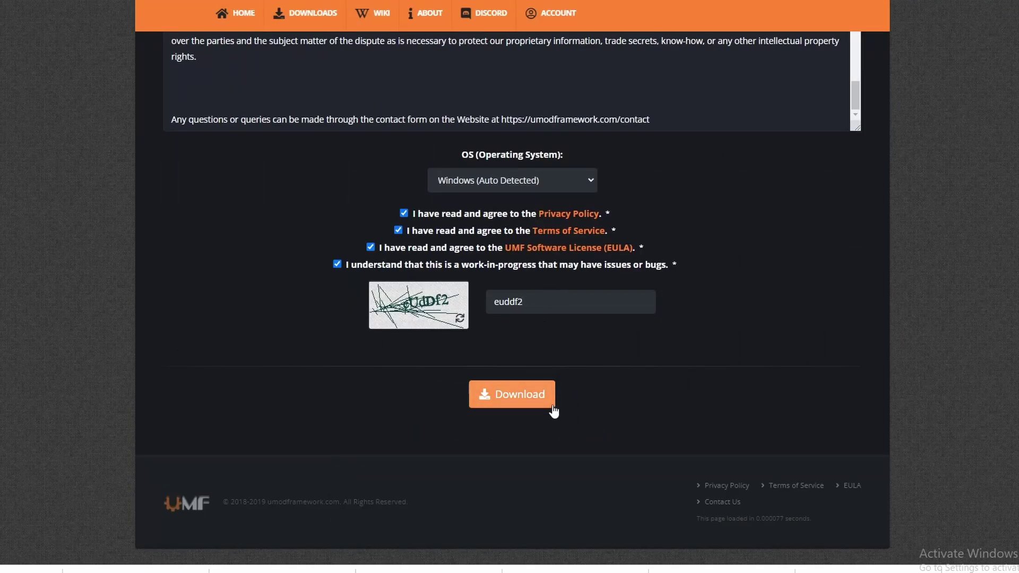
pyautogui.click(539, 397)
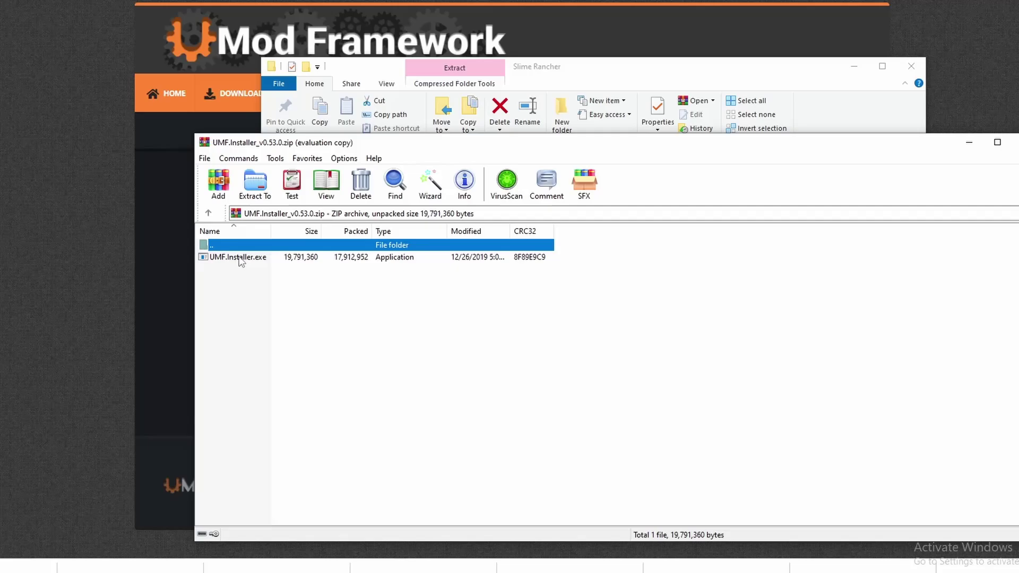
# Launch UMF.Installer.exe from the archive and accept its license agreement
pyautogui.click(240, 258)
pyautogui.moveTo(332, 145); pyautogui.dragTo(662, 154)
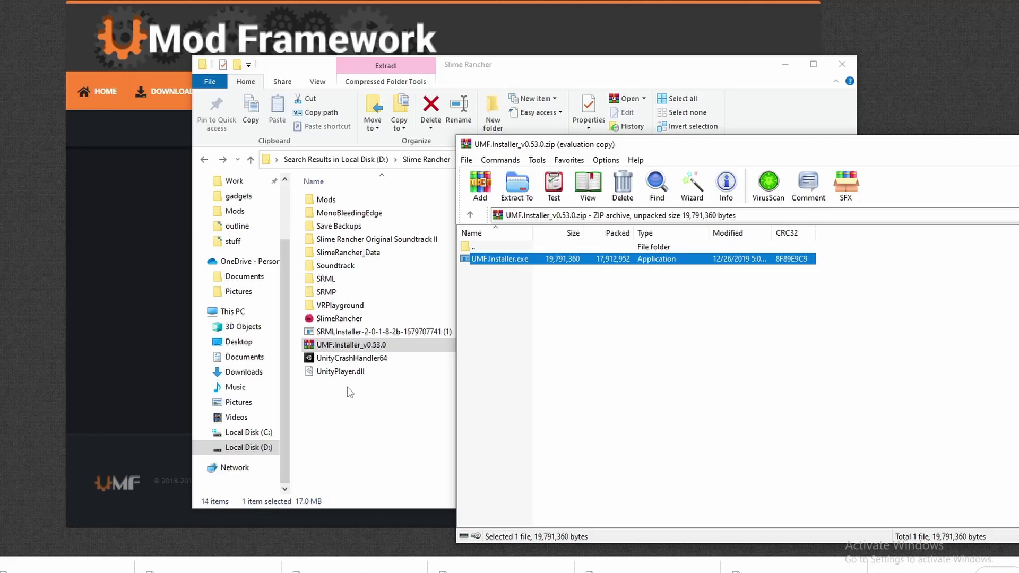
pyautogui.doubleClick(485, 258)
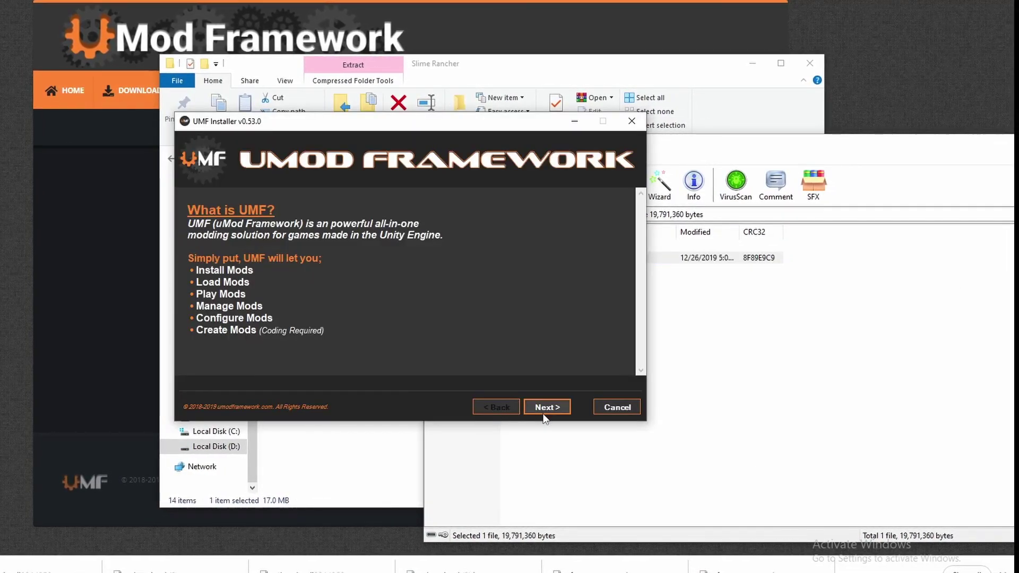
pyautogui.click(545, 409)
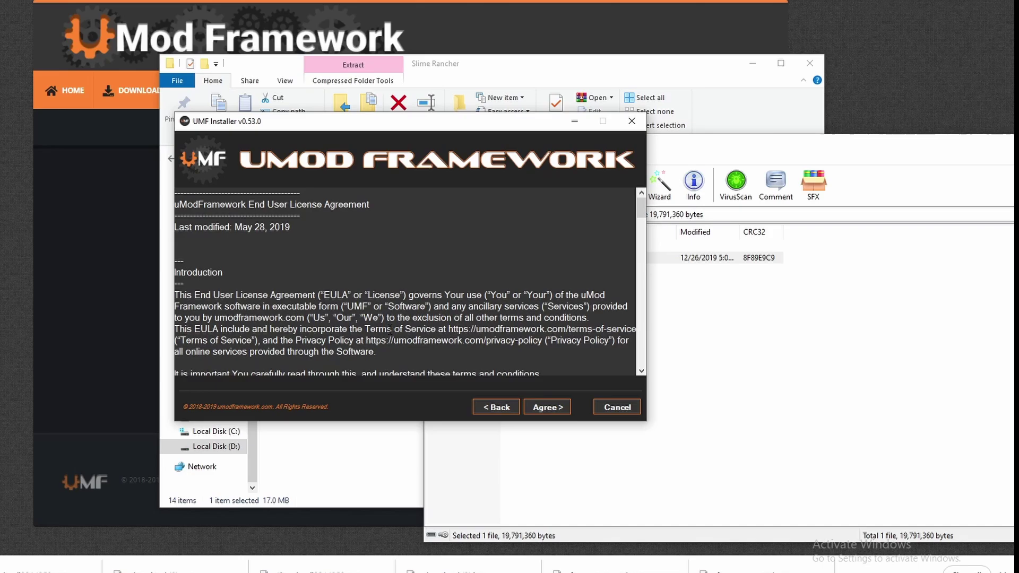
pyautogui.scroll(-10, 390, 329)
pyautogui.click(542, 407)
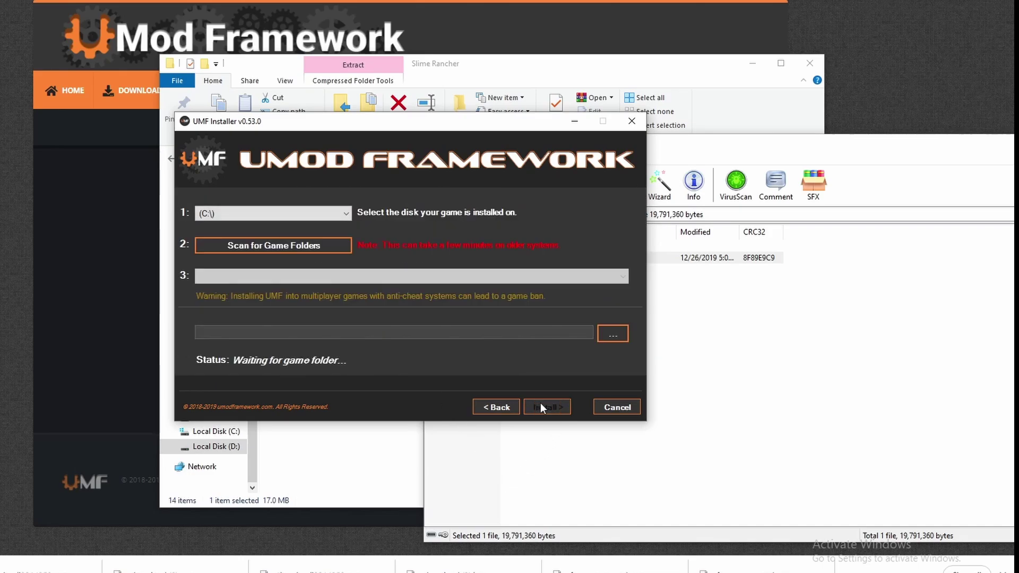
# Scan drive D:, pick Slime Rancher and install UMF into it
pyautogui.click(275, 214)
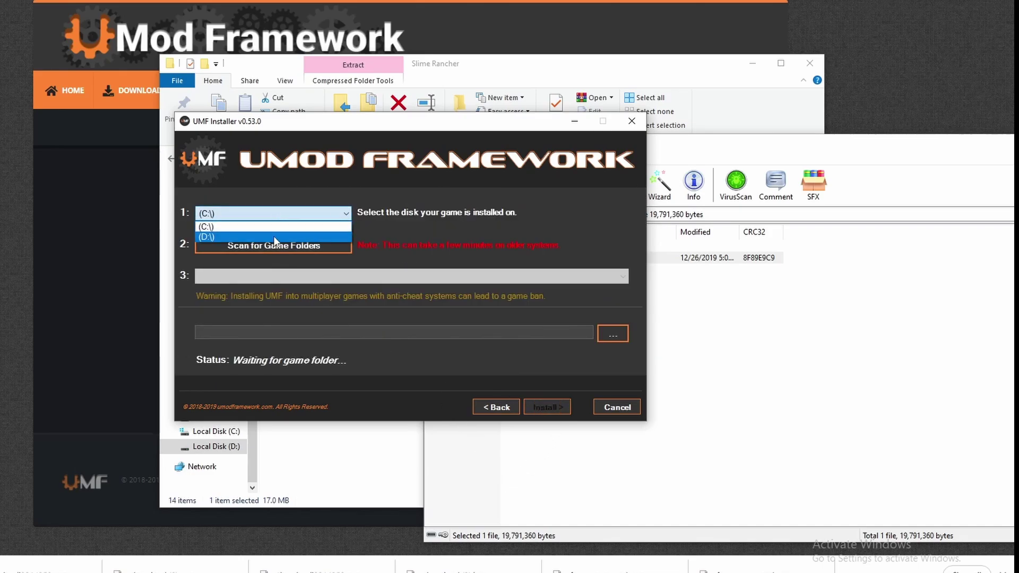
pyautogui.click(278, 232)
pyautogui.click(278, 244)
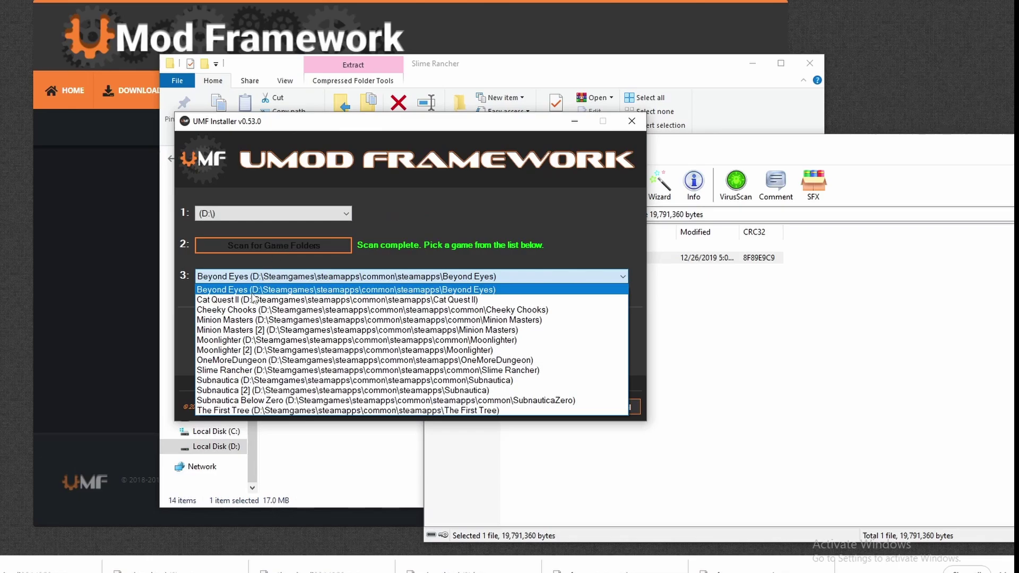
pyautogui.click(237, 370)
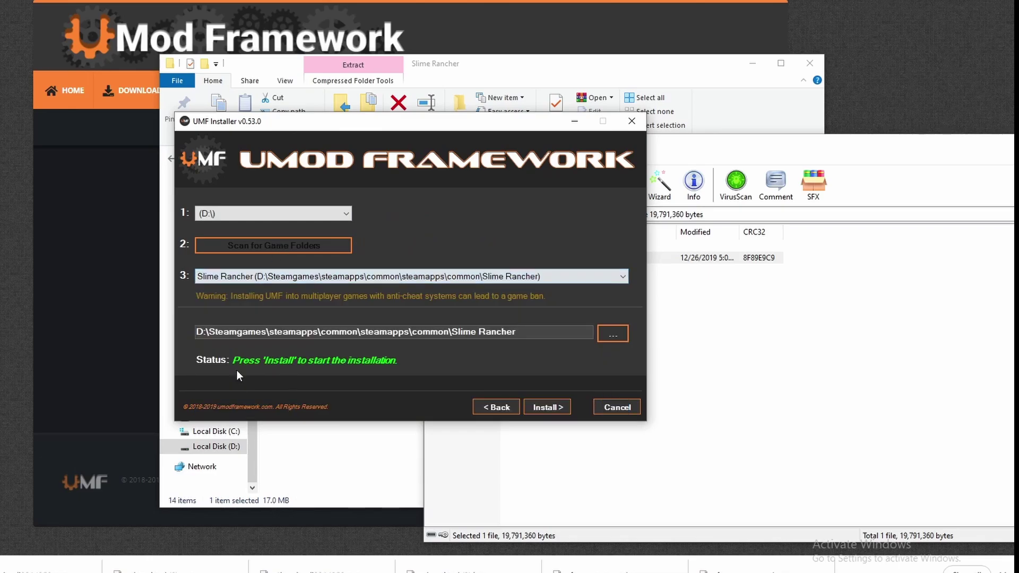
pyautogui.click(547, 406)
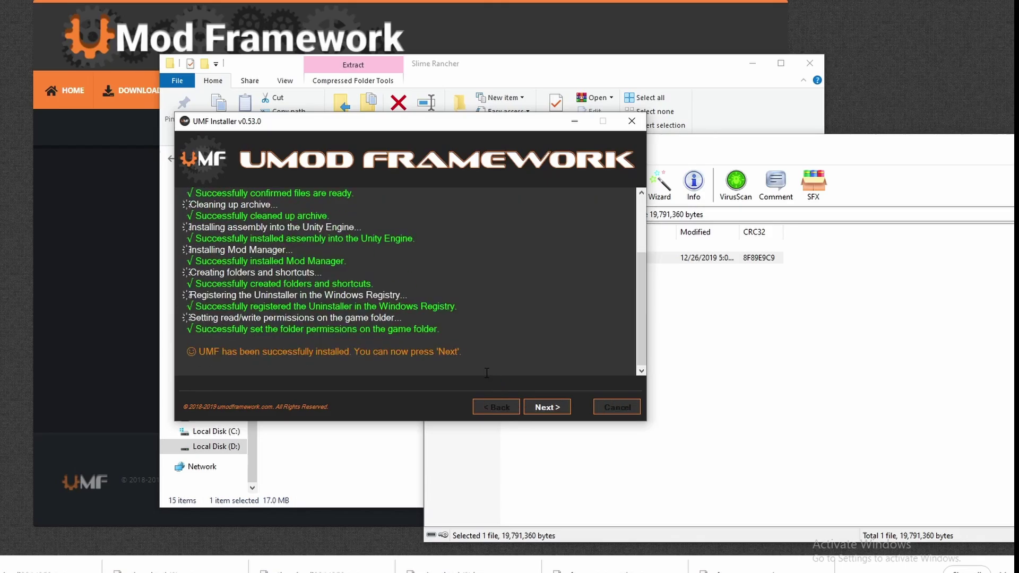
pyautogui.click(550, 403)
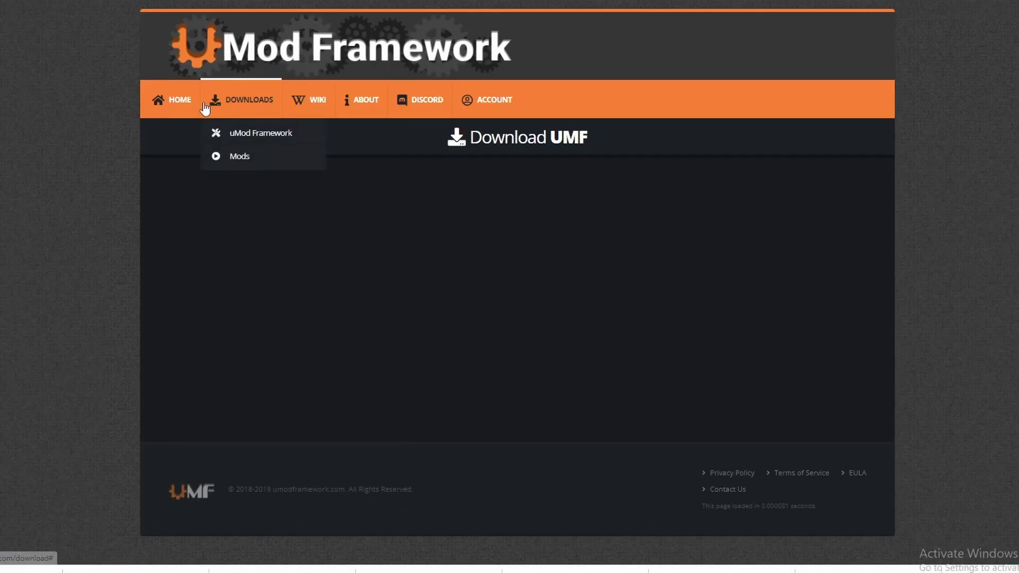
# Browse the UMF Mods table and search 'slime rancher' to locate SR Cheat Menu
pyautogui.moveTo(241, 100)
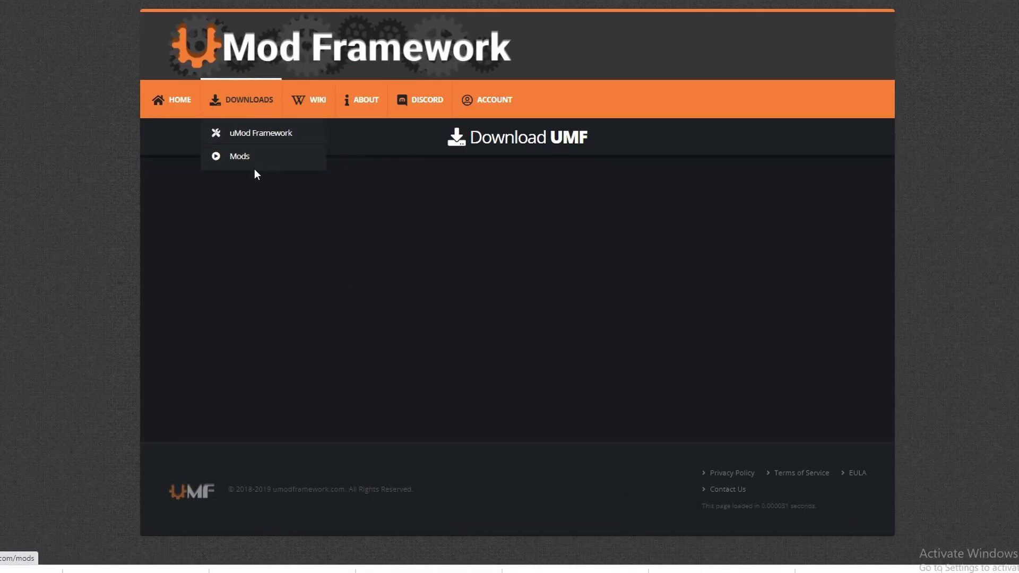
pyautogui.click(236, 162)
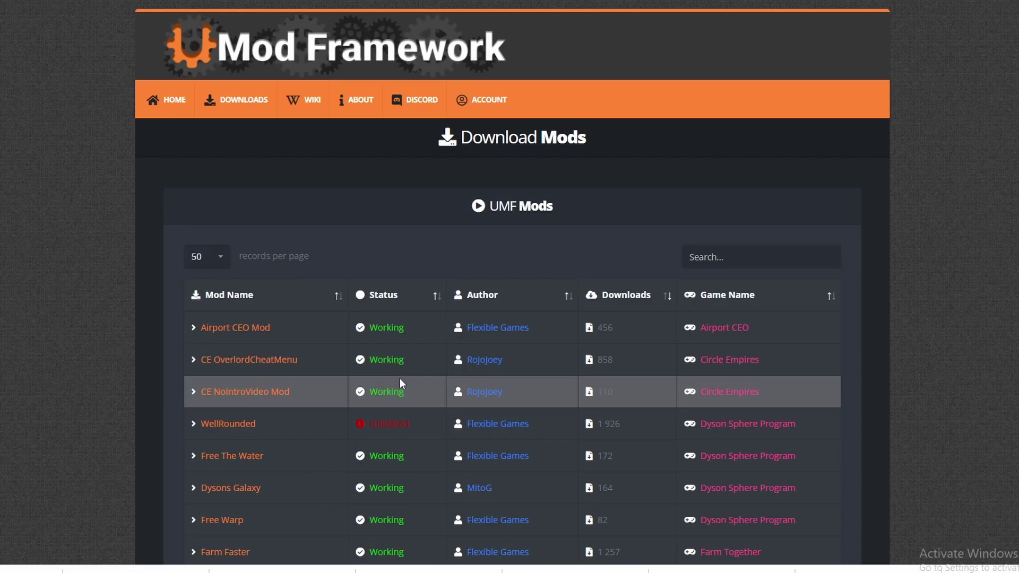
pyautogui.scroll(-8, 266, 421)
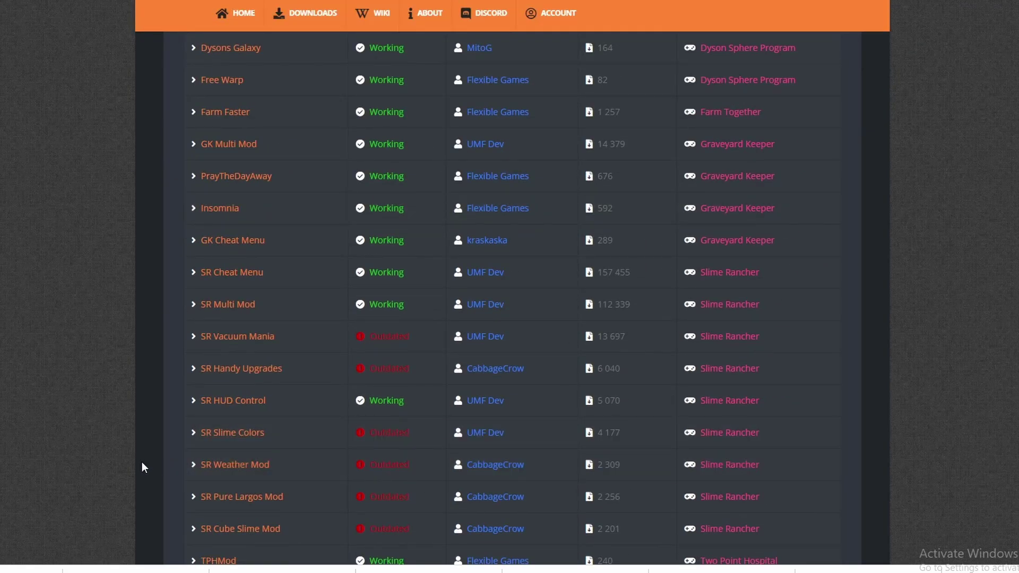
pyautogui.scroll(-1, 142, 468)
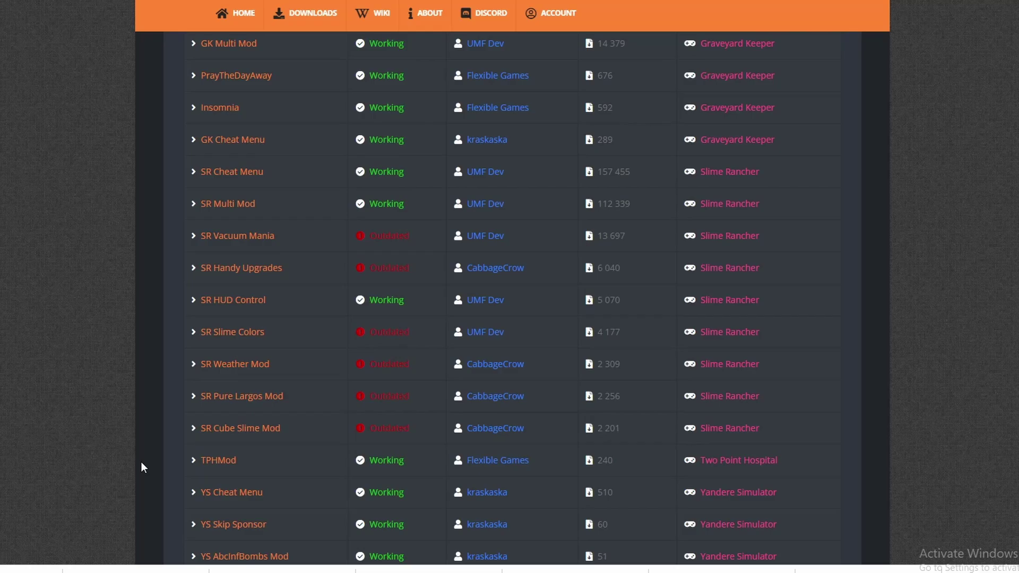
pyautogui.scroll(-1, 141, 468)
pyautogui.scroll(2, 141, 468)
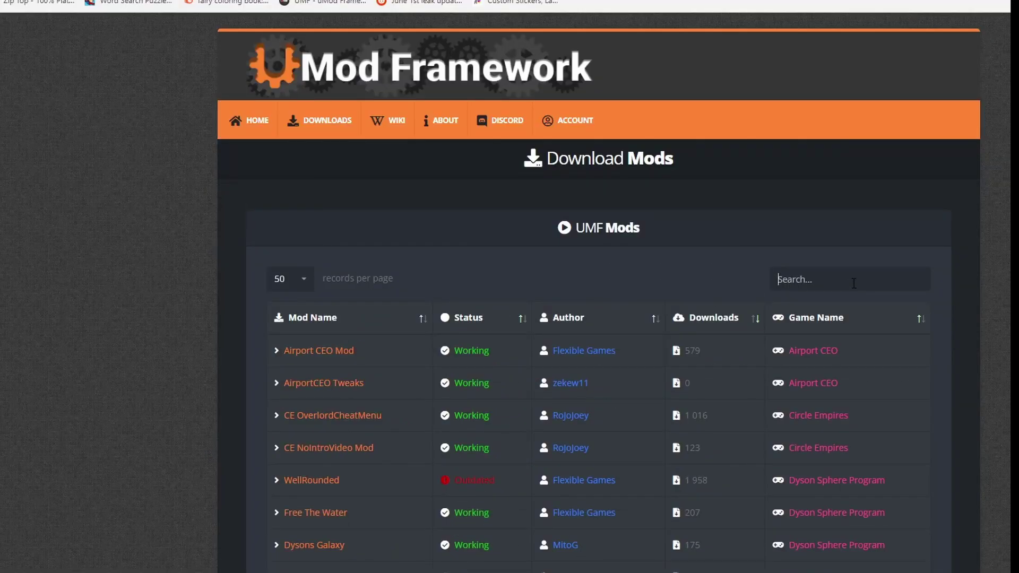
pyautogui.write('slime rancher')
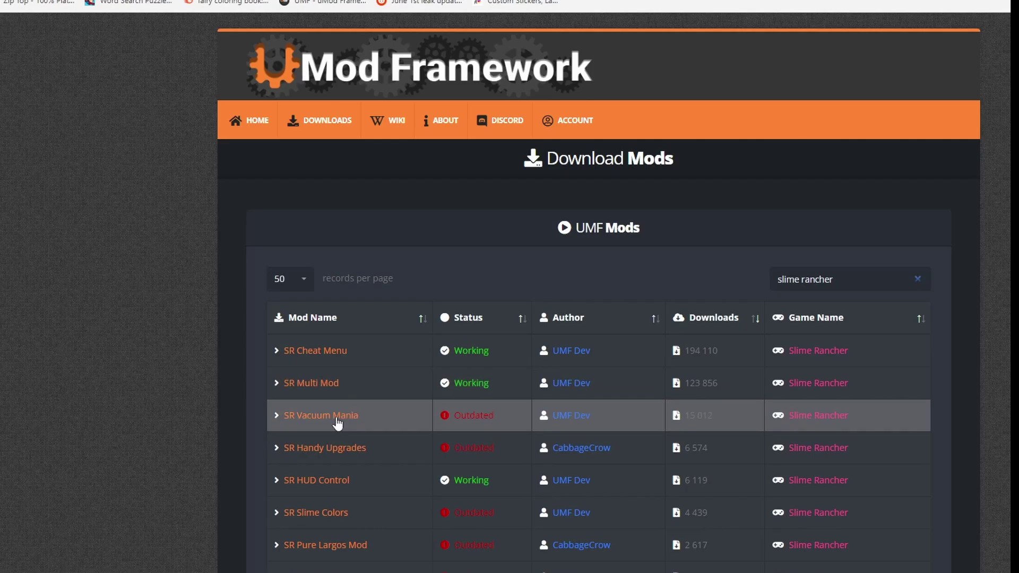
pyautogui.scroll(-5, 339, 434)
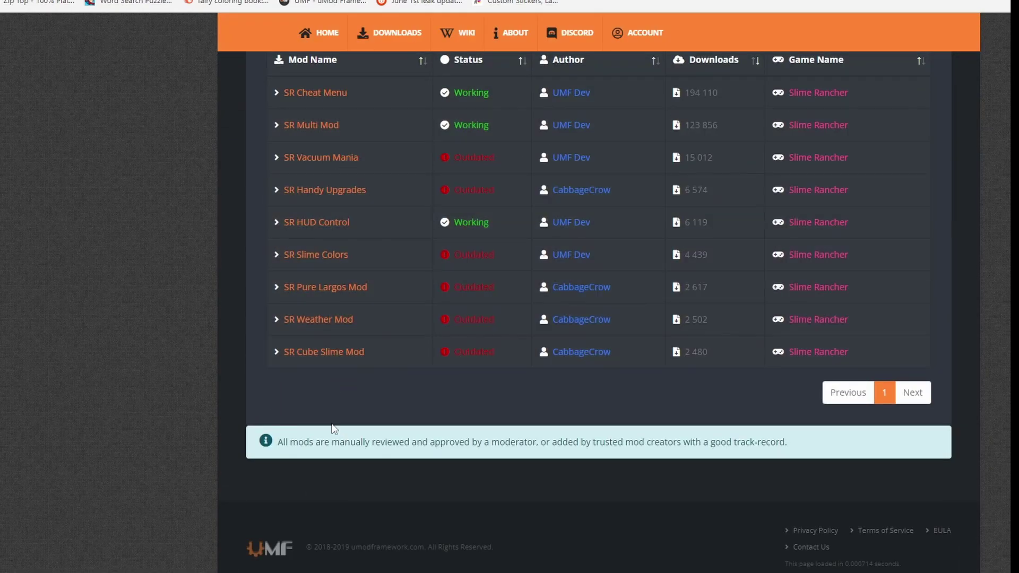
pyautogui.scroll(5, 324, 419)
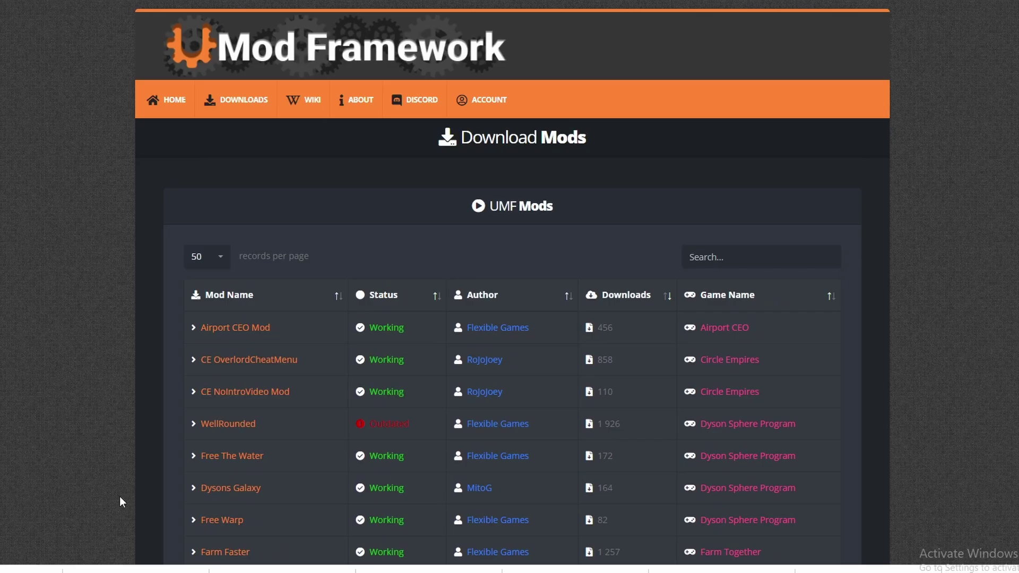
pyautogui.scroll(-1, 120, 497)
pyautogui.scroll(-5, 159, 483)
# Install SR Cheat Menu v1.75 through the UMF Mod Manager and confirm the success message
pyautogui.click(233, 416)
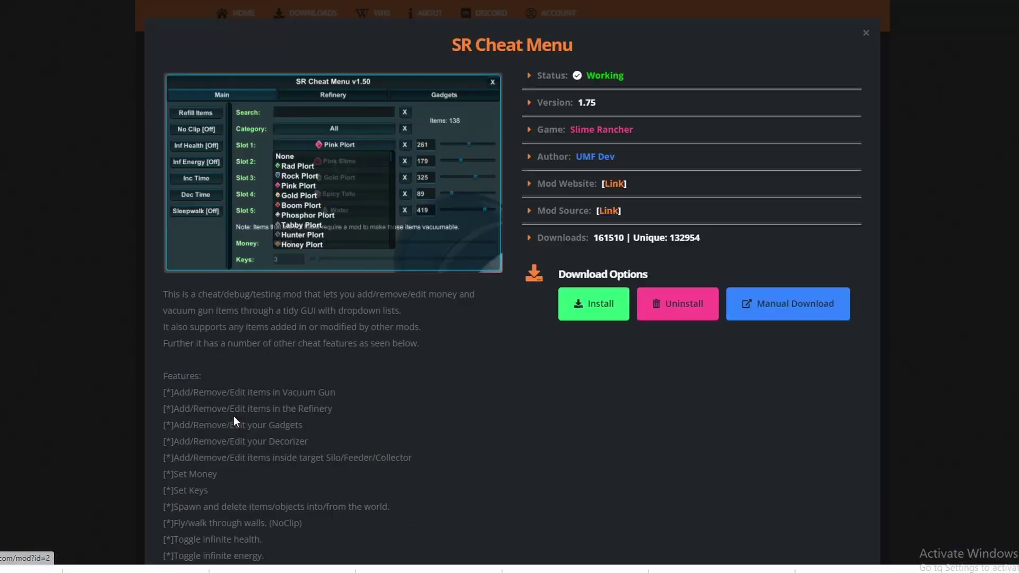
pyautogui.click(589, 316)
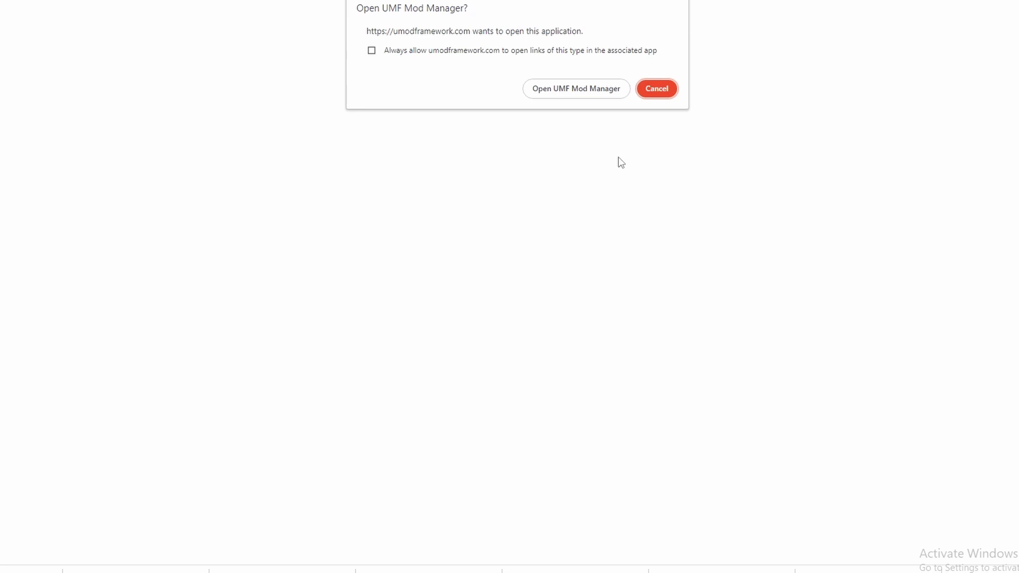
pyautogui.click(590, 85)
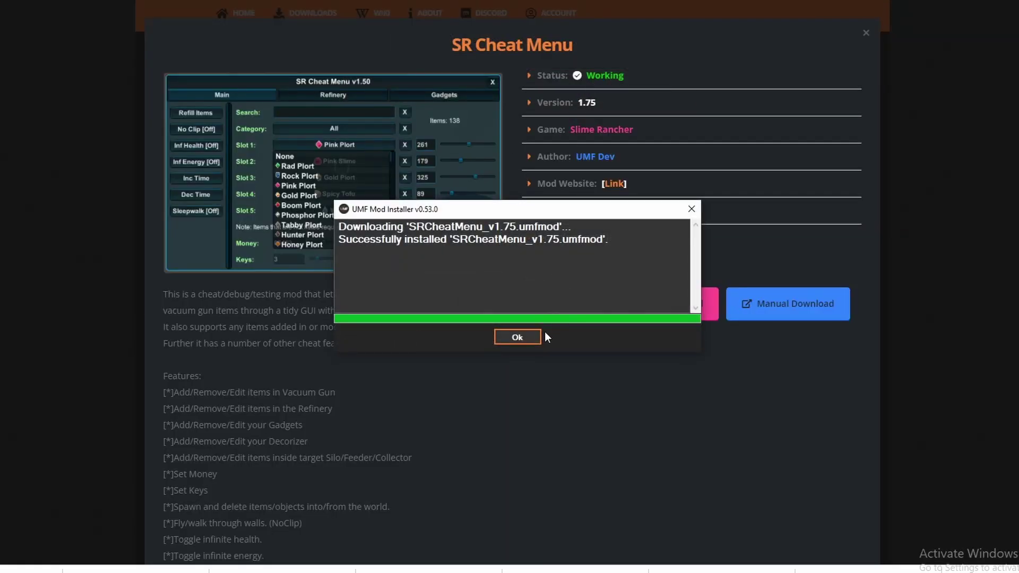
pyautogui.click(527, 335)
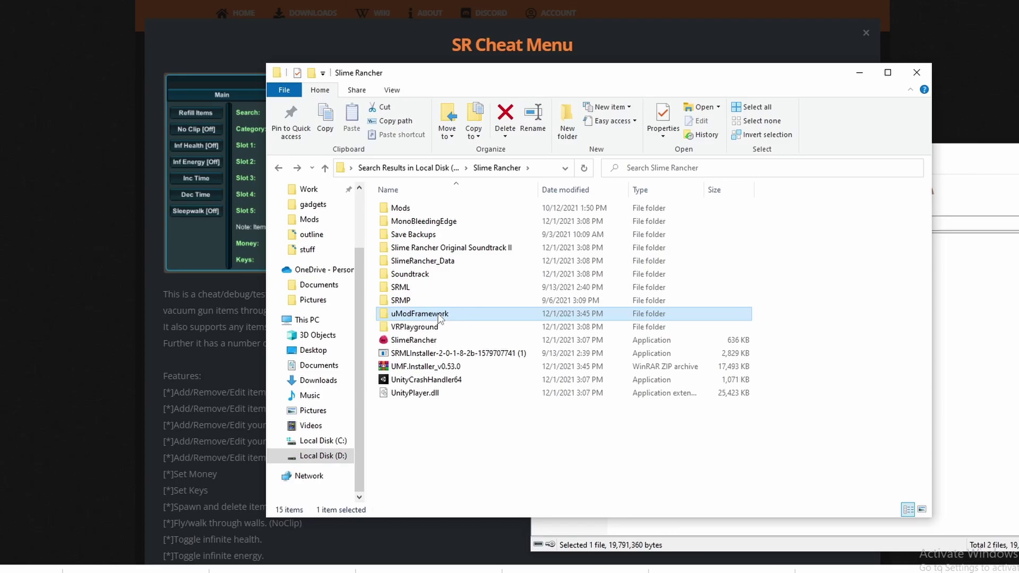
# Check uModFramework > Mods for SRCheatMenu_v1.75 (26 KB), then return to uModFramework
pyautogui.doubleClick(438, 316)
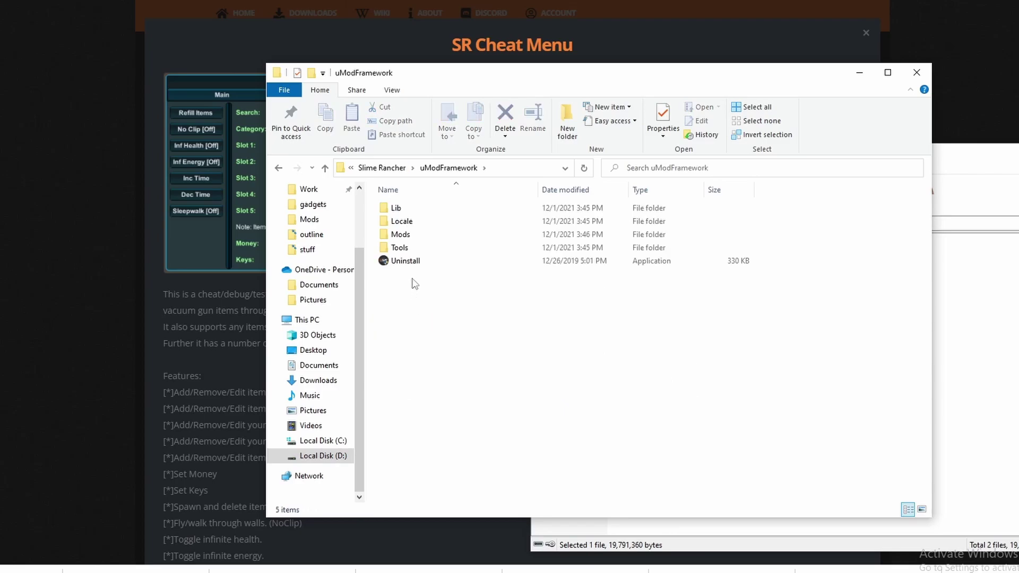
pyautogui.doubleClick(388, 235)
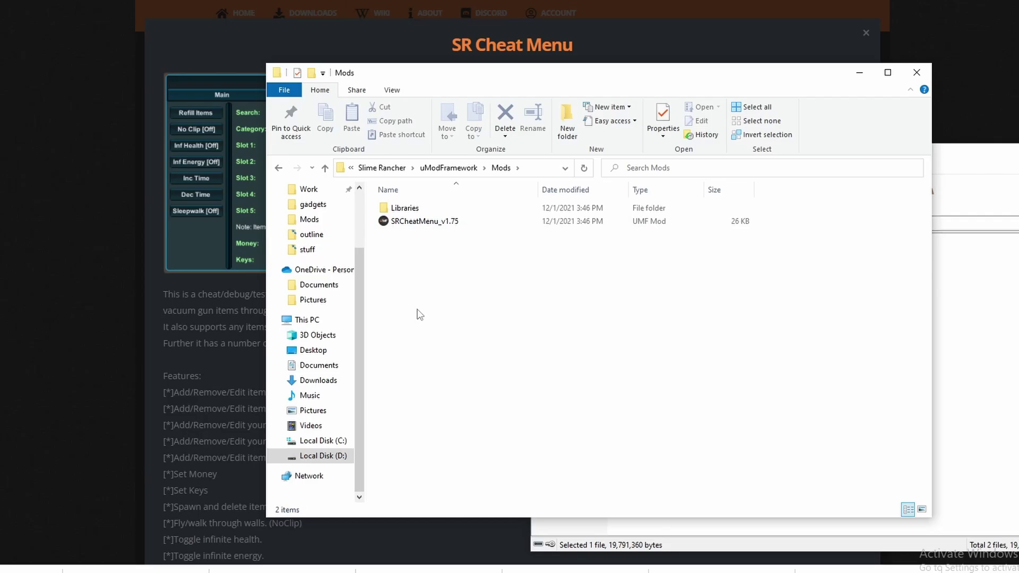
pyautogui.hotkey('alt', 'Up')
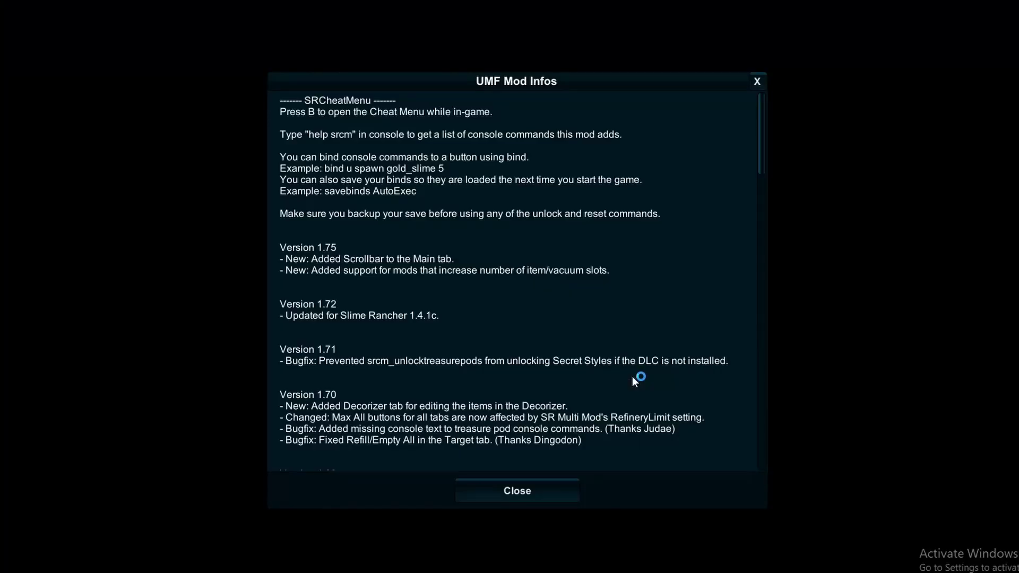
# Close the UMF Mod Infos window showing SRCheatMenu's notes
pyautogui.click(543, 488)
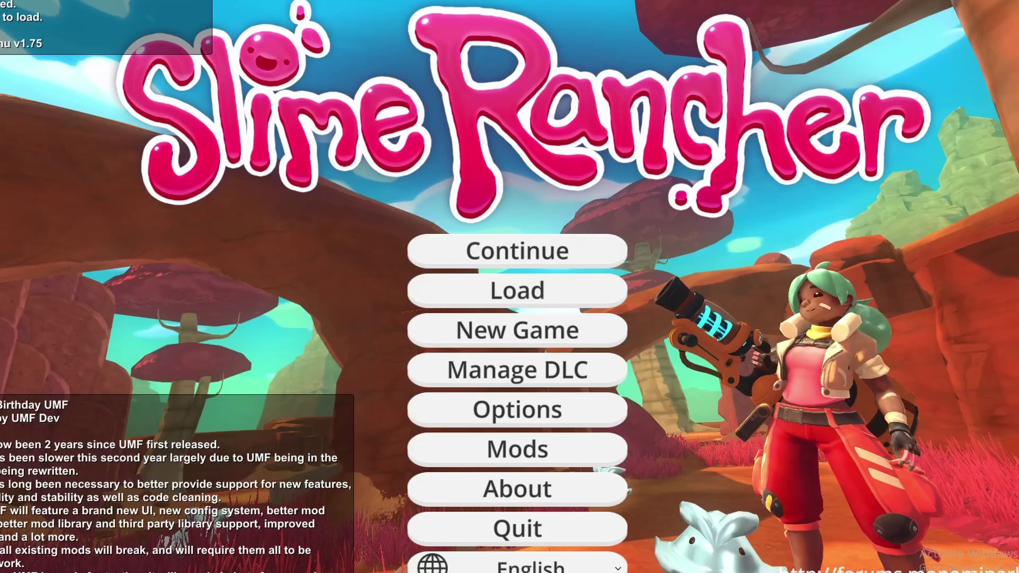
# Quit Slime Rancher from its main menu
pyautogui.click(490, 521)
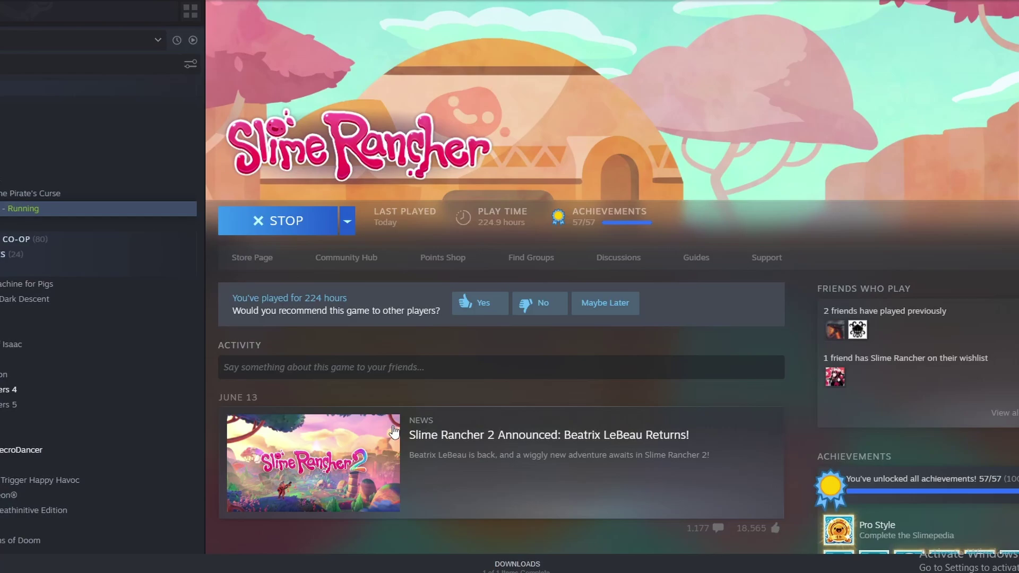